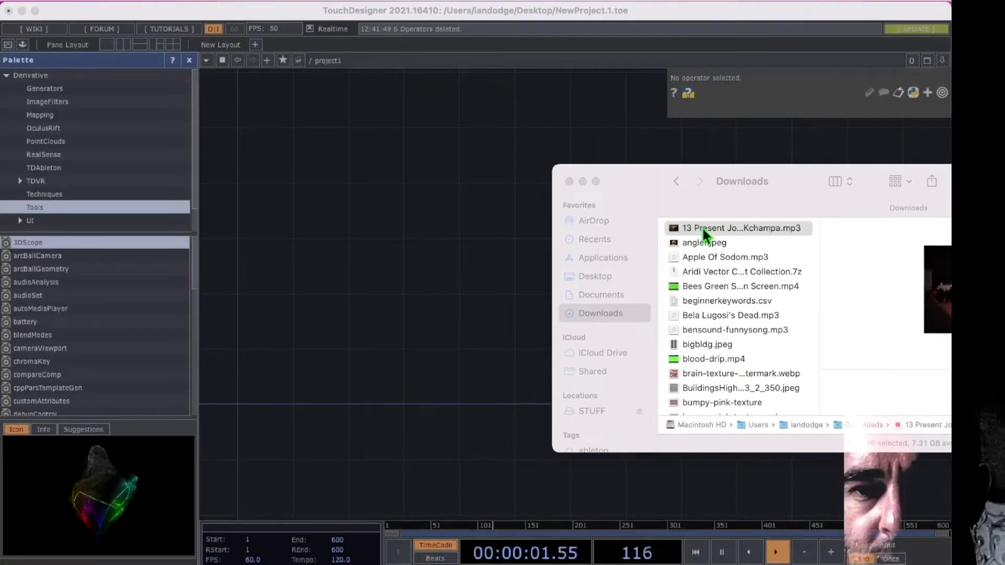
Step: Drop the 13_Present_Joy_2067_by_REKchampa MP3 in as an Audio File In CHOP and add audioAnalysis from the Palette
{"action": "left_click_drag", "start_coordinate": [702, 230], "coordinate": [321, 260]}
{"action": "left_click_drag", "start_coordinate": [321, 260], "coordinate": [321, 262]}
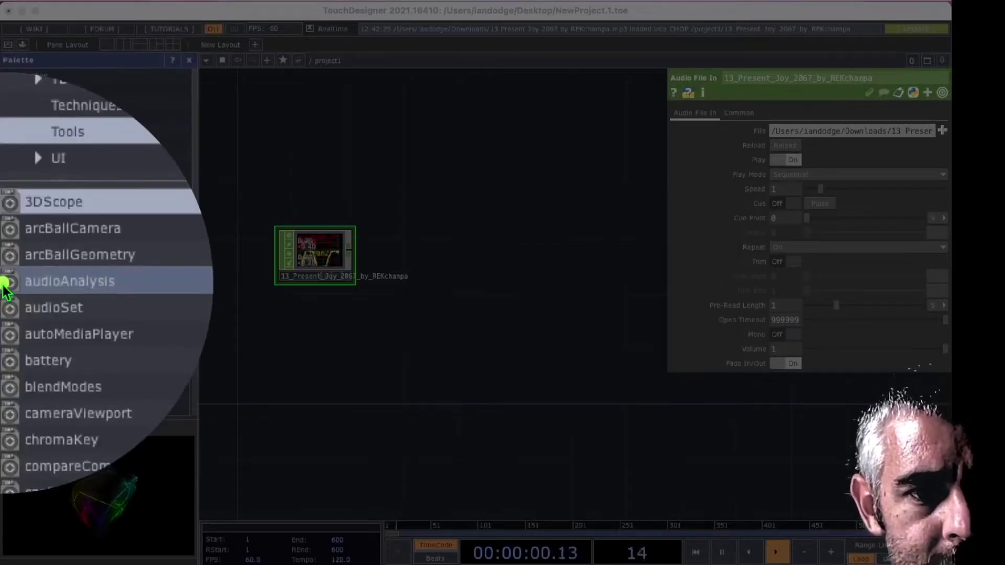
{"action": "left_click", "coordinate": [4, 285]}
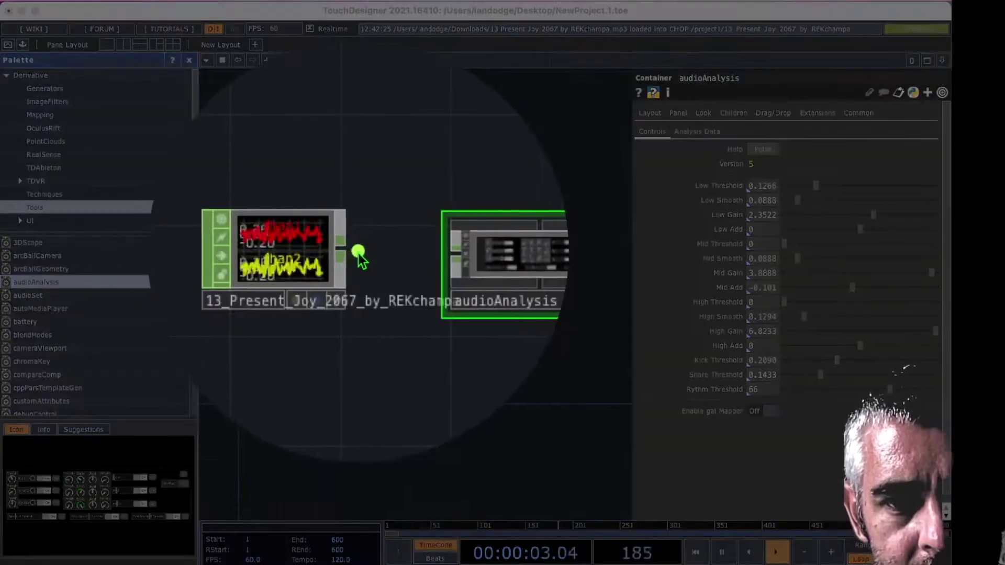
Step: Wire the song into audioAnalysis, then route audioAnalysis into a new null1 CHOP
{"action": "left_click", "coordinate": [403, 259]}
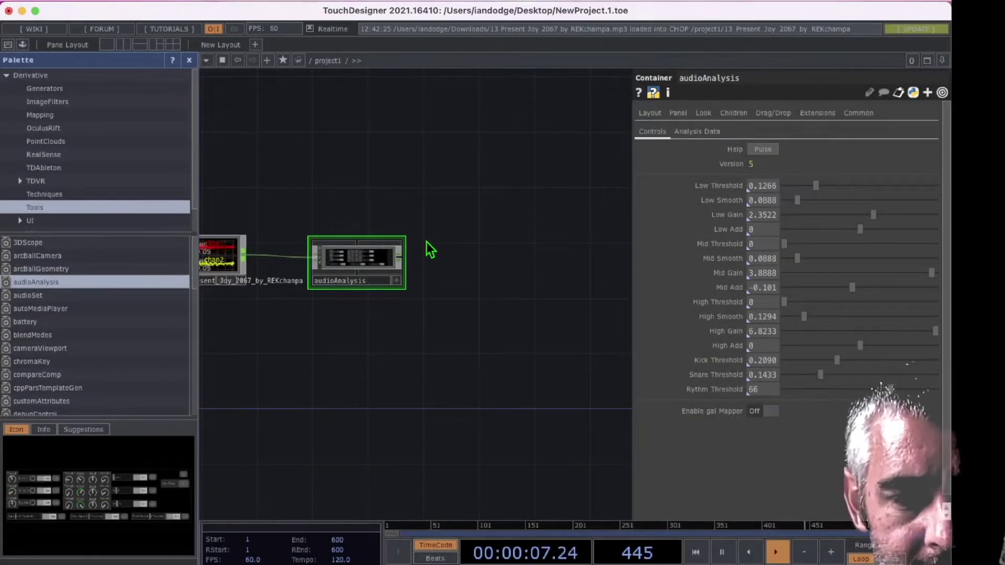
{"action": "key", "text": "Tab"}
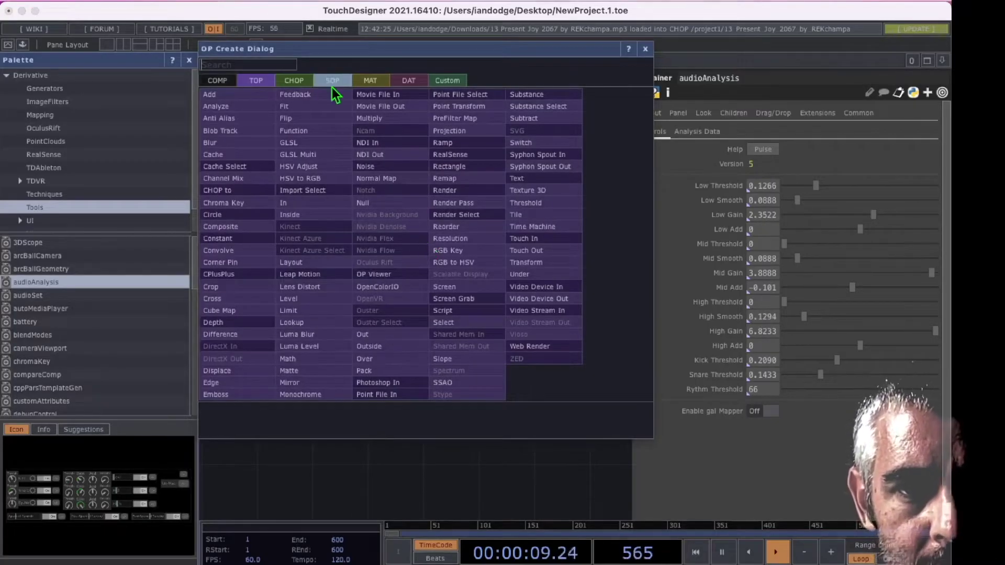
{"action": "left_click", "coordinate": [293, 83]}
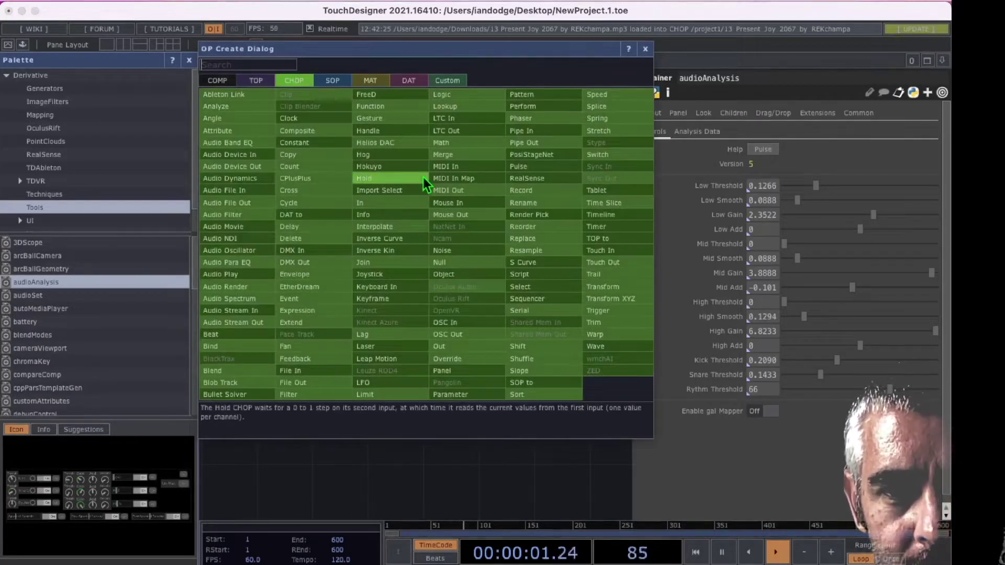
{"action": "left_click", "coordinate": [457, 263]}
{"action": "left_click", "coordinate": [485, 266]}
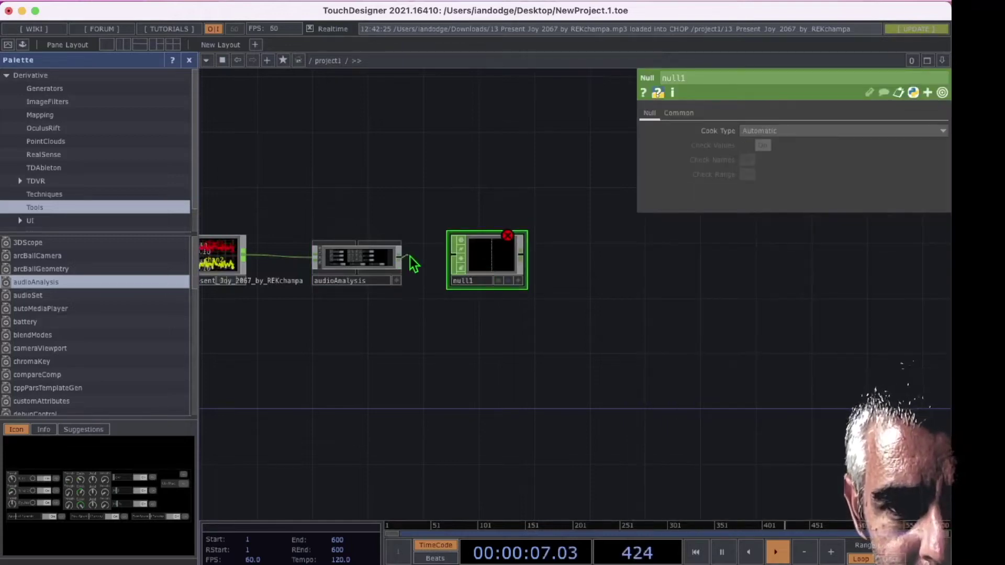
{"action": "mouse_move", "coordinate": [309, 444]}
{"action": "left_mouse_down"}
{"action": "mouse_move", "coordinate": [335, 291]}
{"action": "mouse_move", "coordinate": [374, 271]}
{"action": "left_mouse_up"}
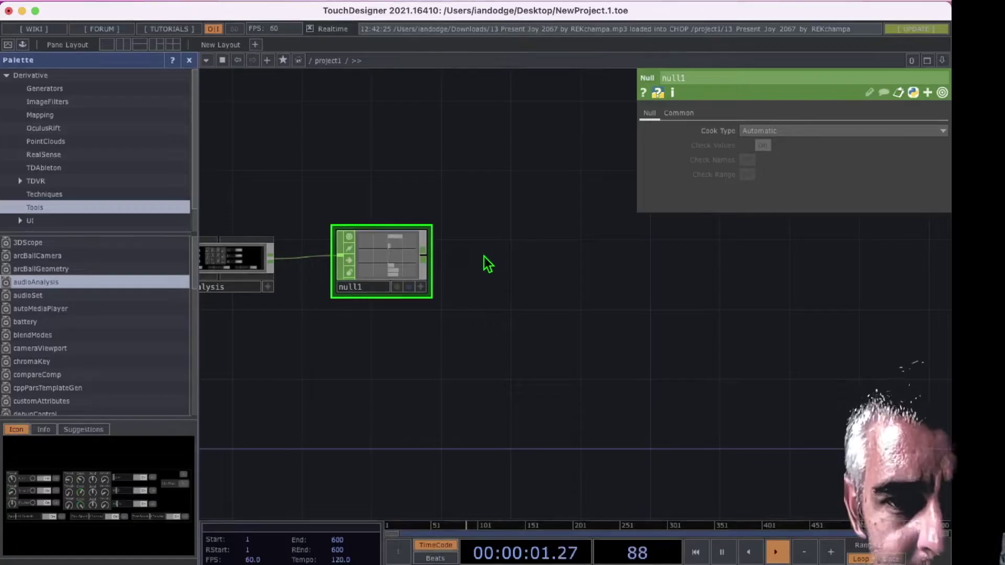
Step: Add select1, lag1 and math1 CHOPs in a row to the right of null1
{"action": "key", "text": "Tab"}
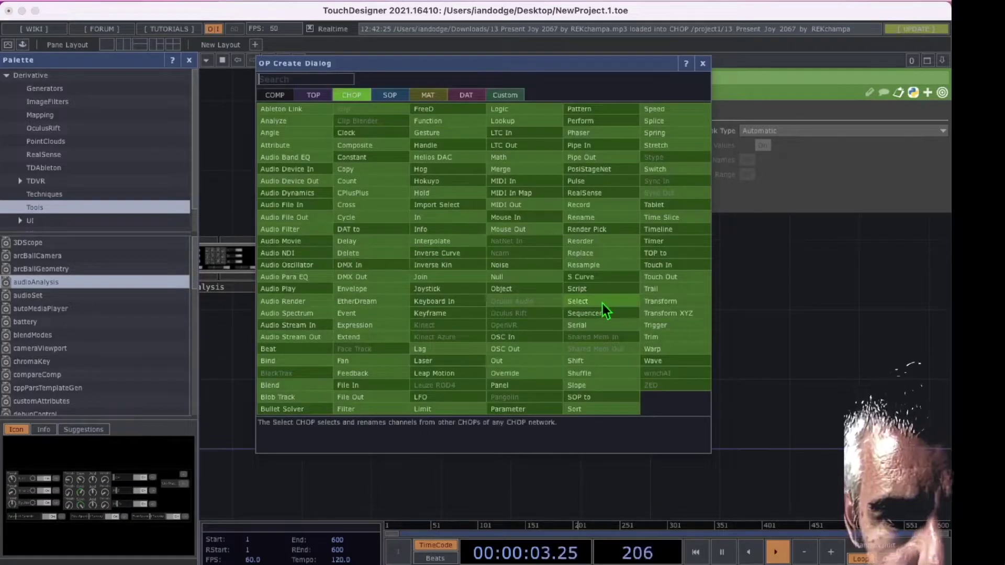
{"action": "left_click", "coordinate": [593, 303]}
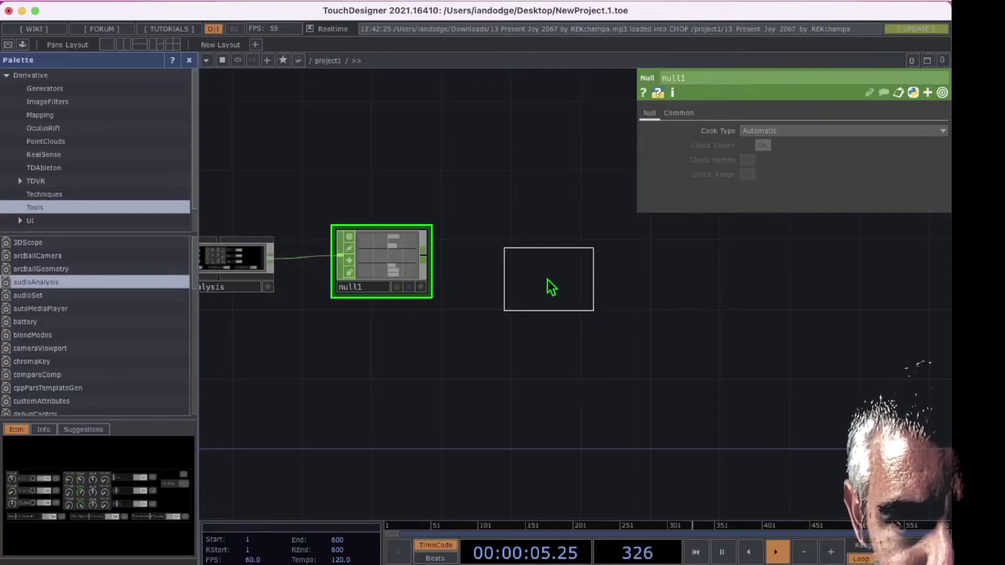
{"action": "left_click", "coordinate": [530, 264]}
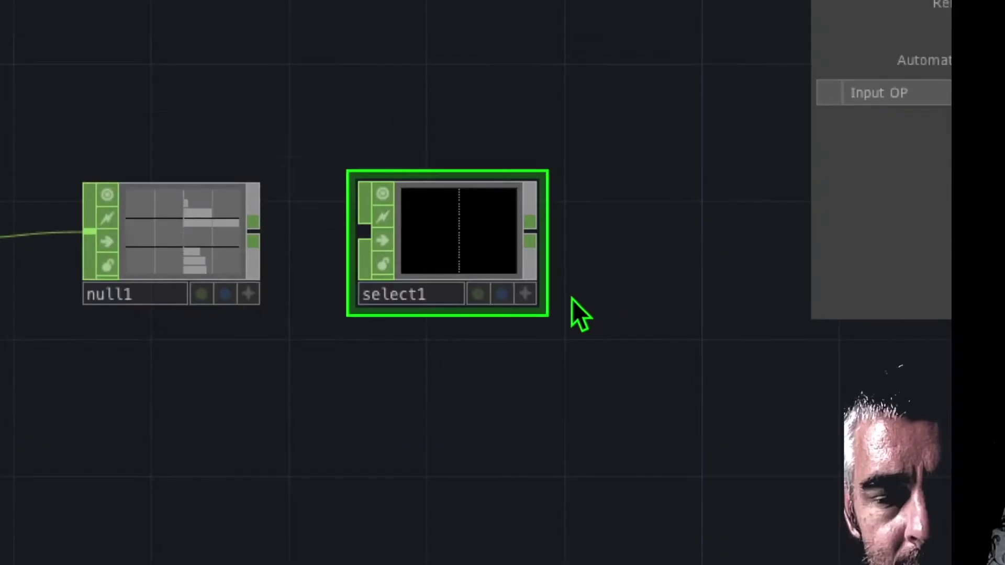
{"action": "key", "text": "Tab"}
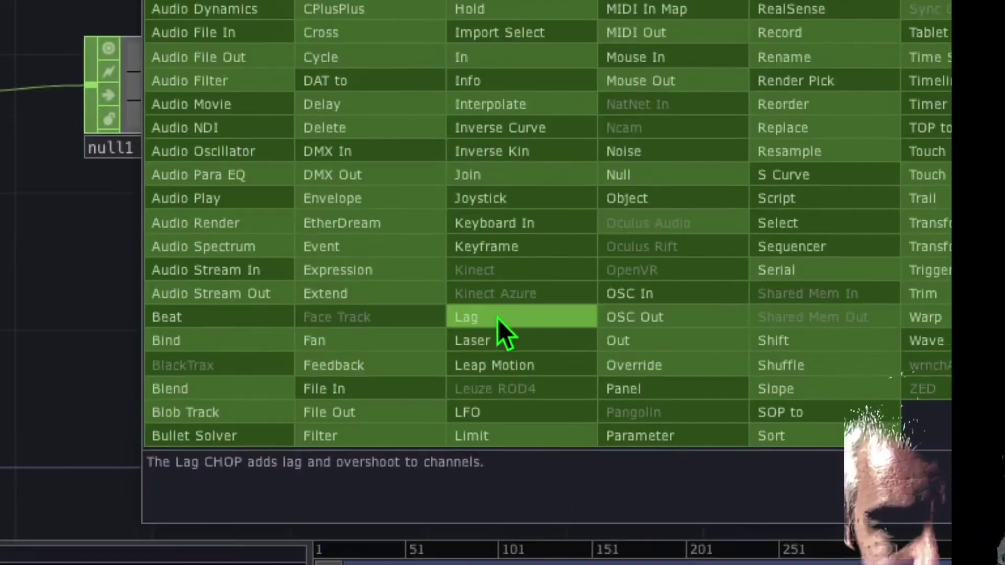
{"action": "left_click", "coordinate": [498, 319]}
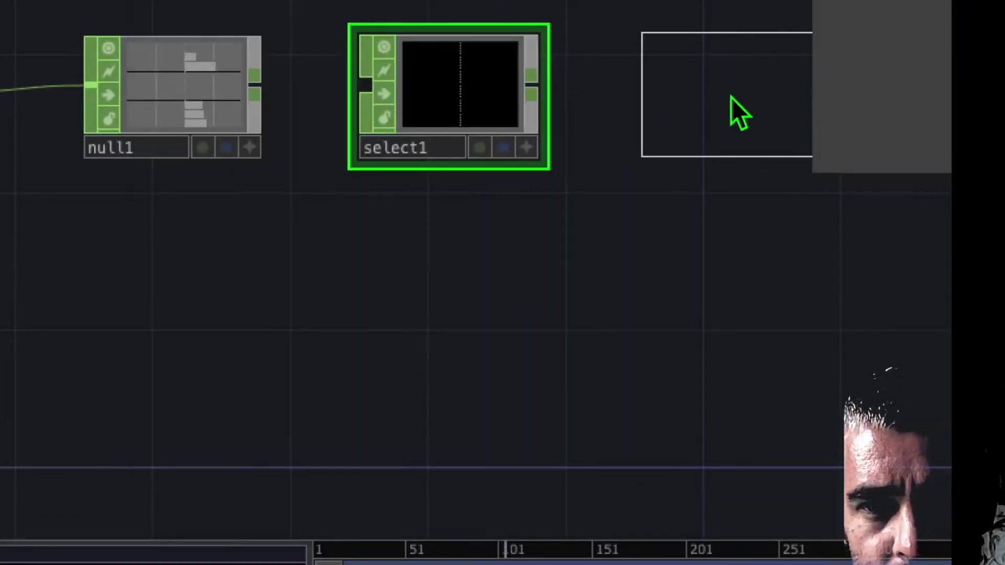
{"action": "left_click", "coordinate": [731, 103]}
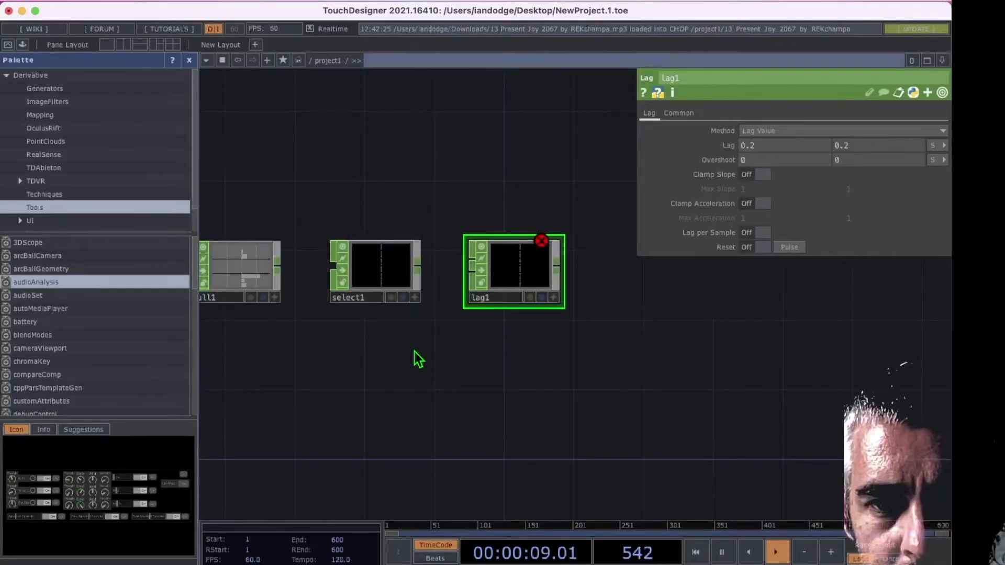
{"action": "key", "text": "Tab"}
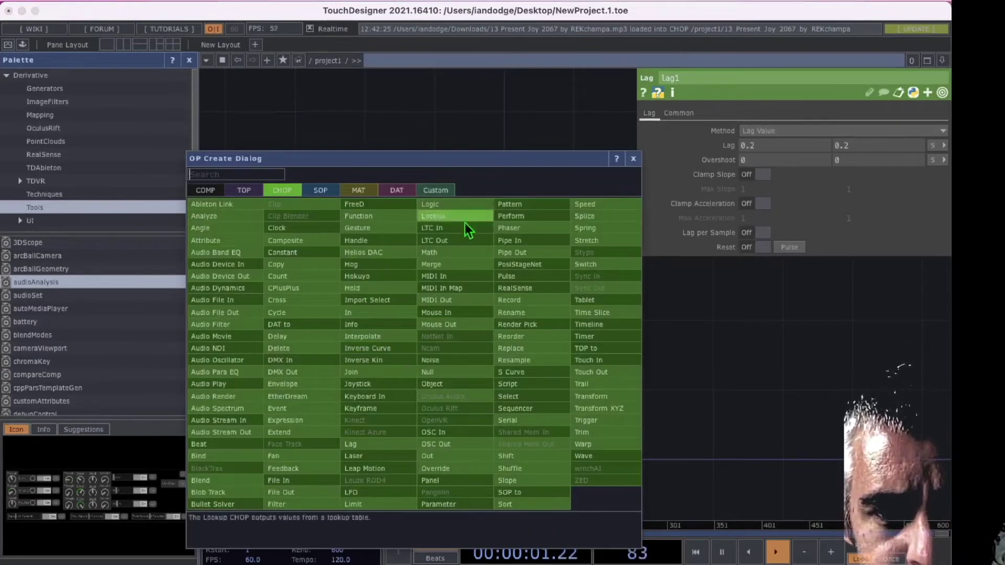
{"action": "left_click", "coordinate": [448, 264]}
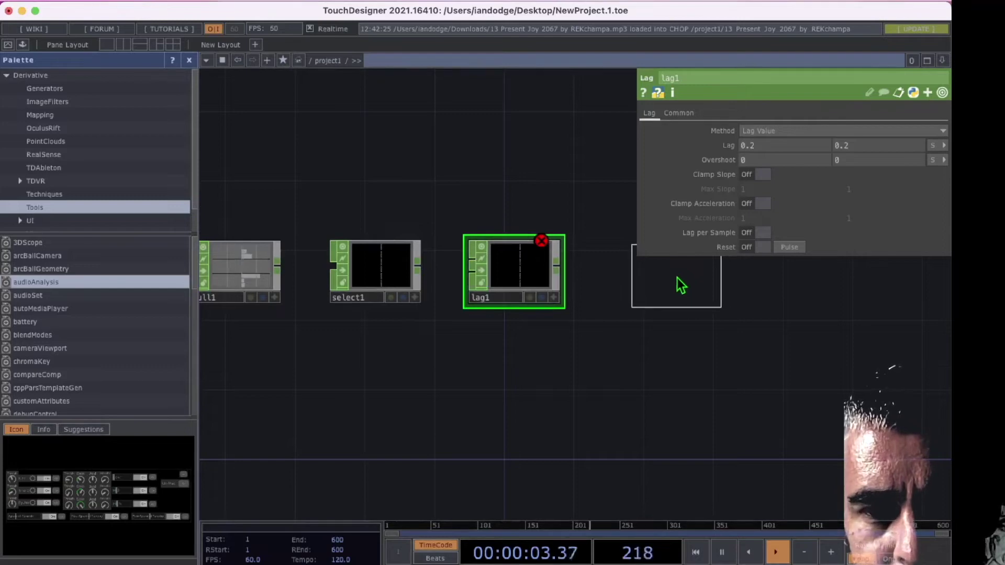
{"action": "left_click", "coordinate": [673, 281]}
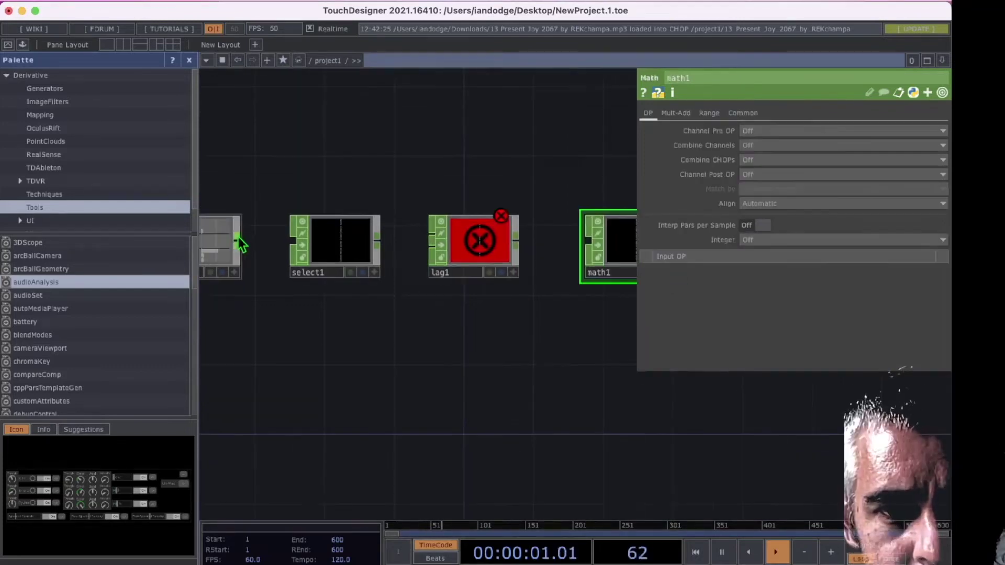
Step: Connect null1 into select1, then copy the select1, lag1 and math1 nodes
{"action": "left_click", "coordinate": [278, 265]}
{"action": "left_click", "coordinate": [281, 241]}
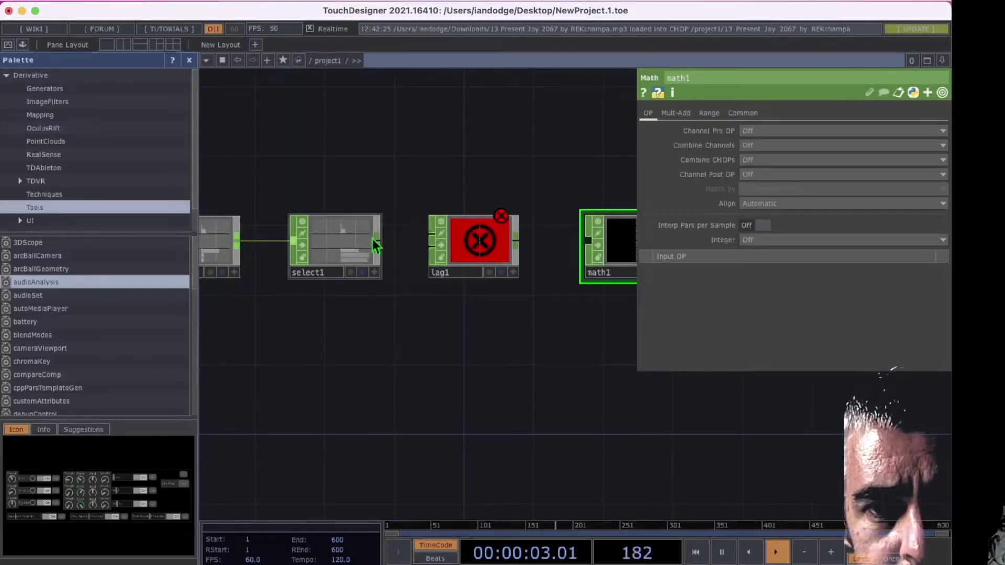
{"action": "key", "text": "h"}
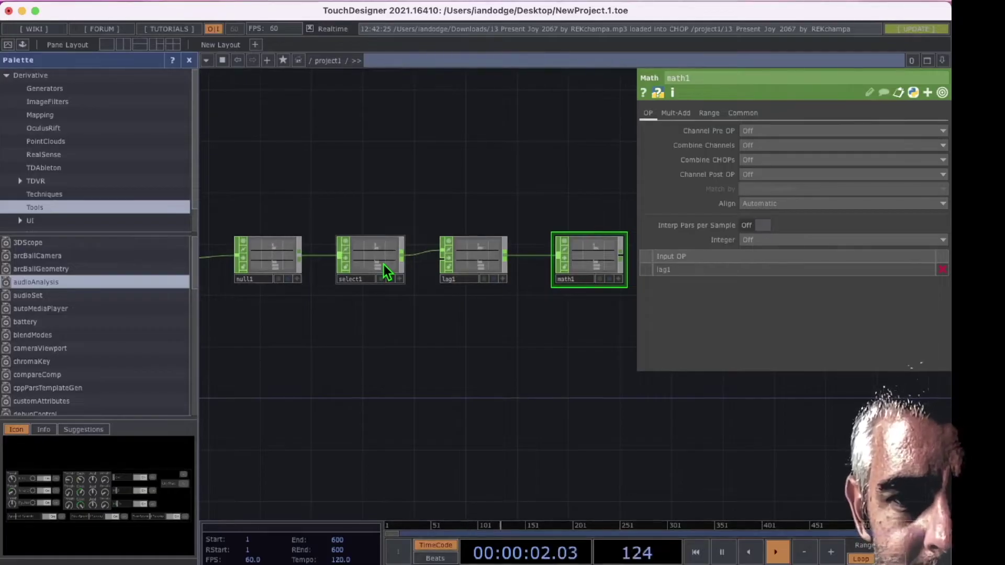
{"action": "left_click", "coordinate": [382, 254]}
{"action": "left_click", "coordinate": [486, 264], "text": "ctrl"}
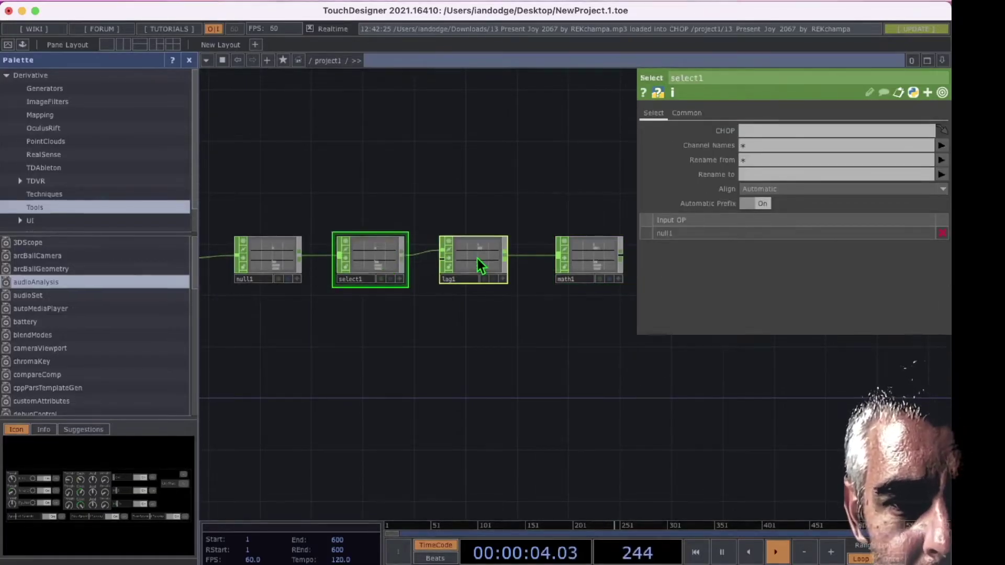
{"action": "left_click", "coordinate": [592, 257], "text": "ctrl"}
{"action": "key", "text": "ctrl+c"}
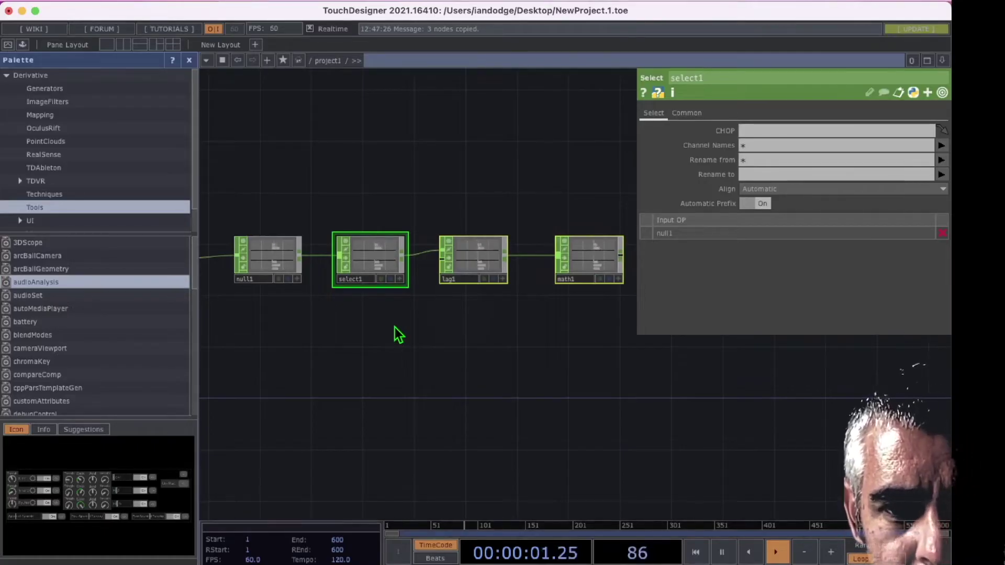
Step: Paste copies of the select–lag–math chain to build rows through select9
{"action": "key", "text": "ctrl+v"}
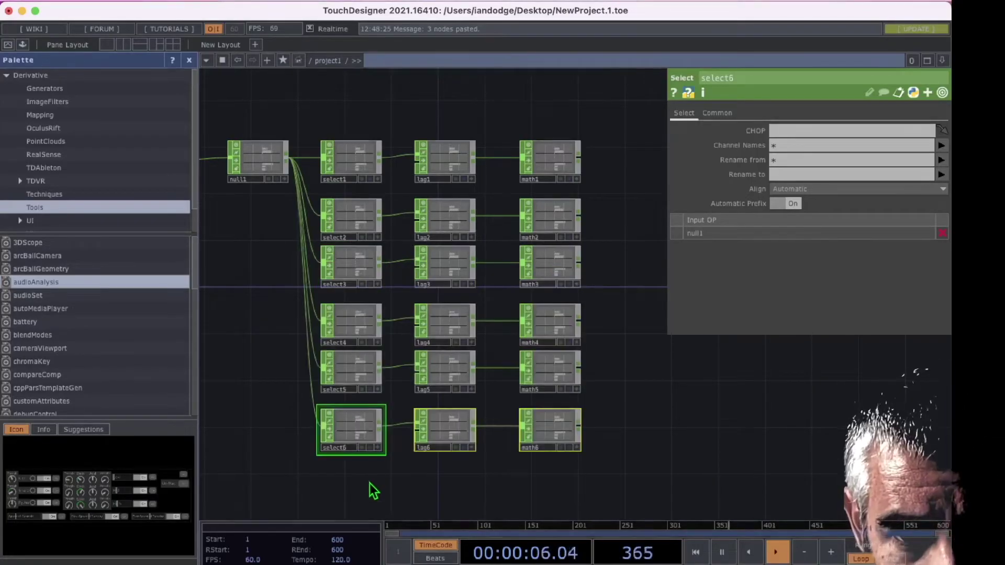
{"action": "left_click_drag", "start_coordinate": [370, 483], "coordinate": [414, 327]}
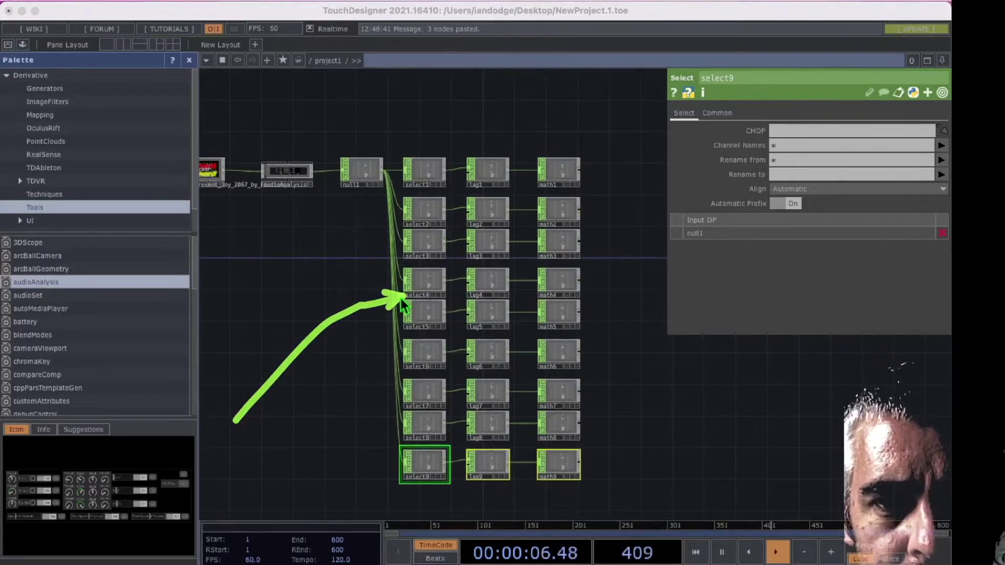
{"action": "left_click_drag", "start_coordinate": [315, 235], "coordinate": [362, 184]}
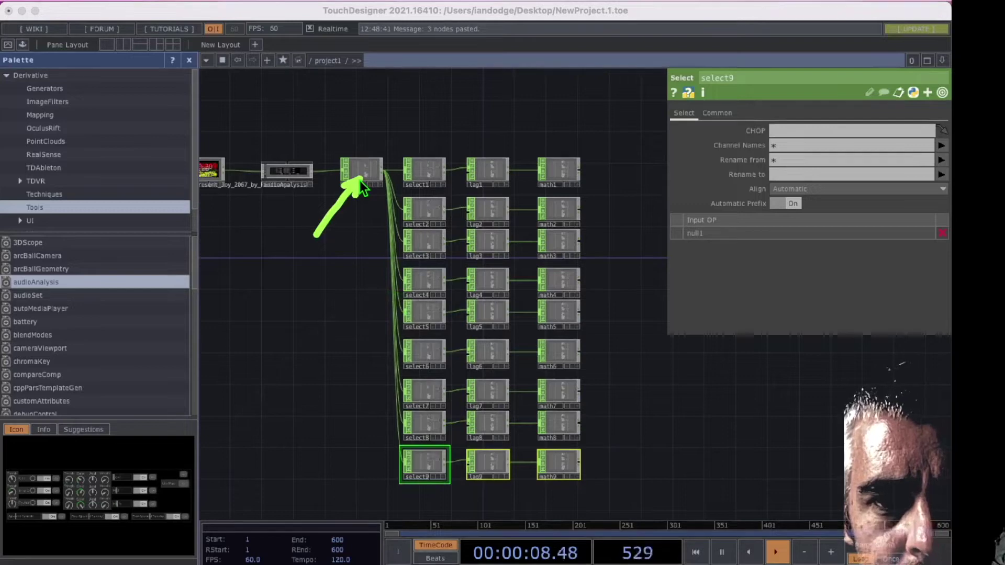
{"action": "scroll", "coordinate": [386, 126], "scroll_direction": "up", "scroll_amount": 3}
{"action": "left_click_drag", "start_coordinate": [386, 114], "coordinate": [457, 193]}
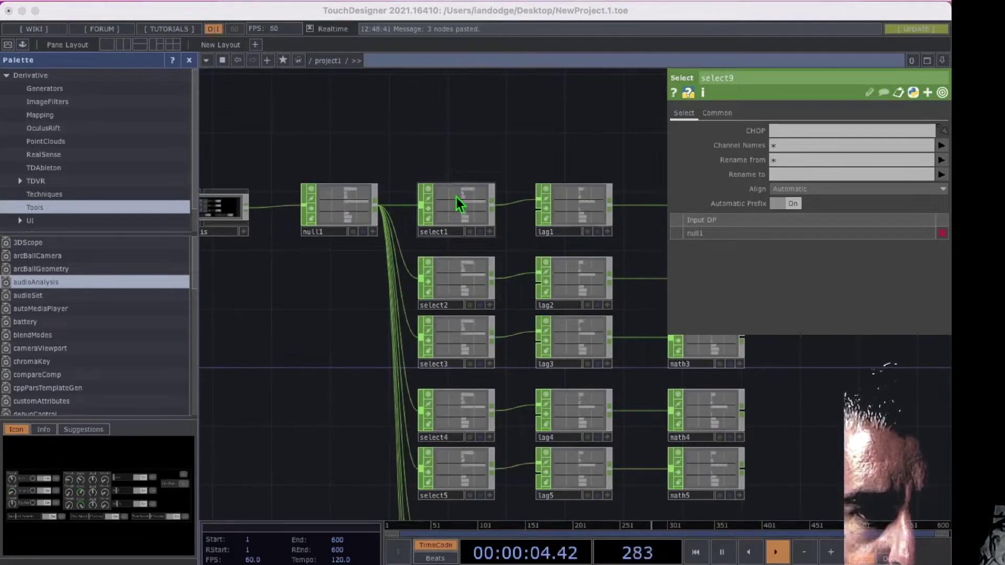
Step: Set select1's channel name to Low and select2's to Mid
{"action": "left_click", "coordinate": [457, 199]}
{"action": "scroll", "coordinate": [456, 200], "scroll_direction": "up", "scroll_amount": 3}
{"action": "left_click_drag", "start_coordinate": [390, 135], "coordinate": [453, 190]}
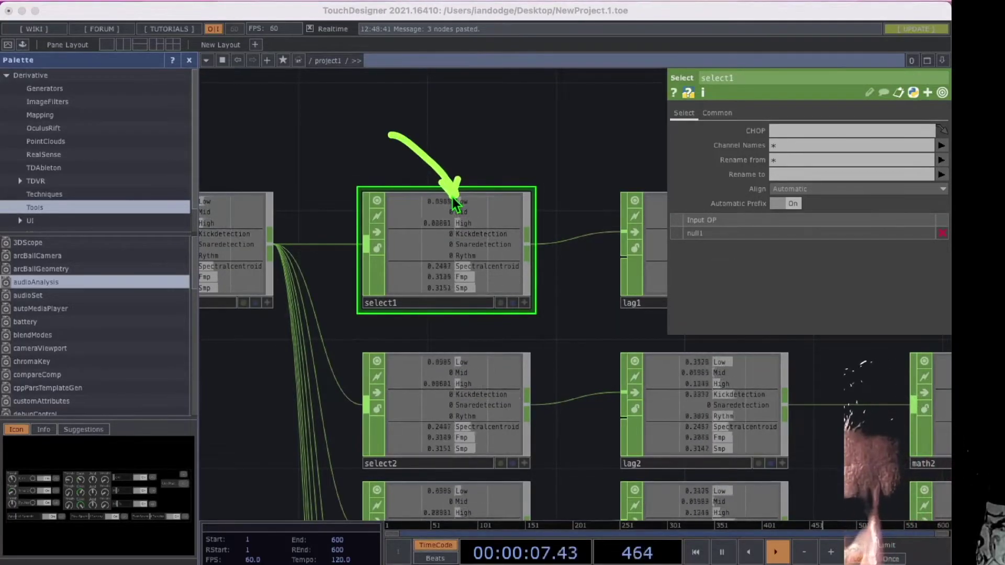
{"action": "left_click_drag", "start_coordinate": [622, 141], "coordinate": [707, 151]}
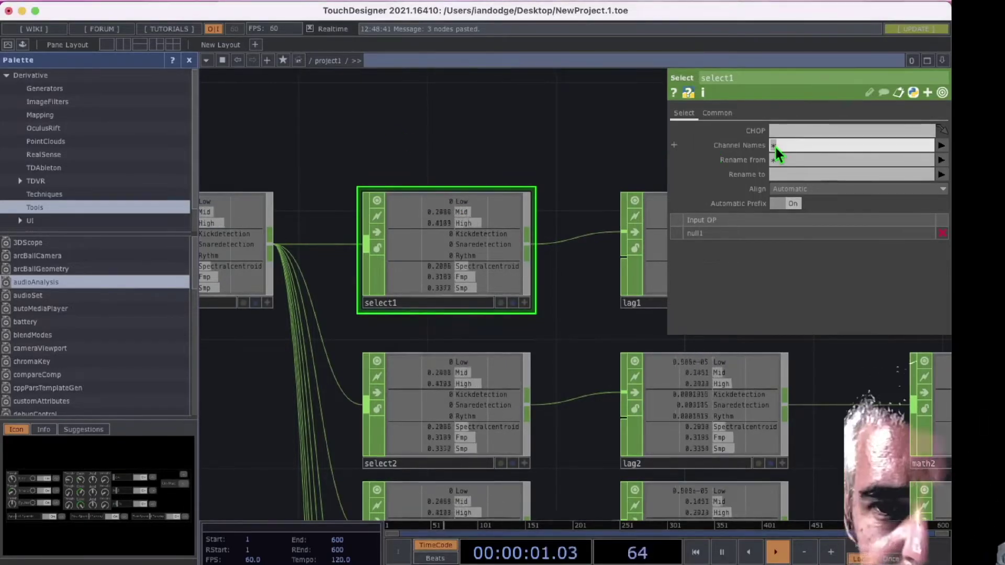
{"action": "type", "text": "L"}
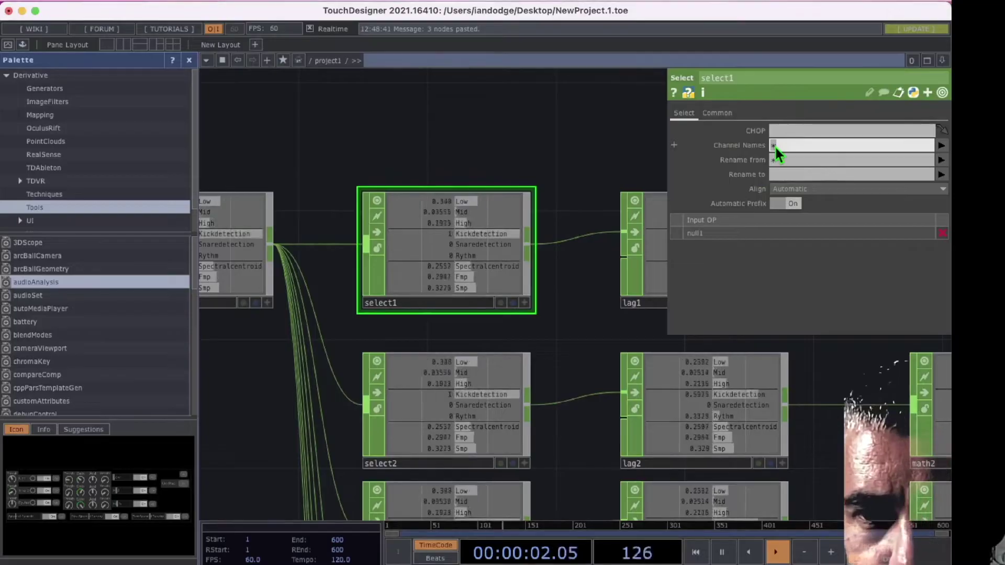
{"action": "type", "text": "ow"}
{"action": "key", "text": "Return"}
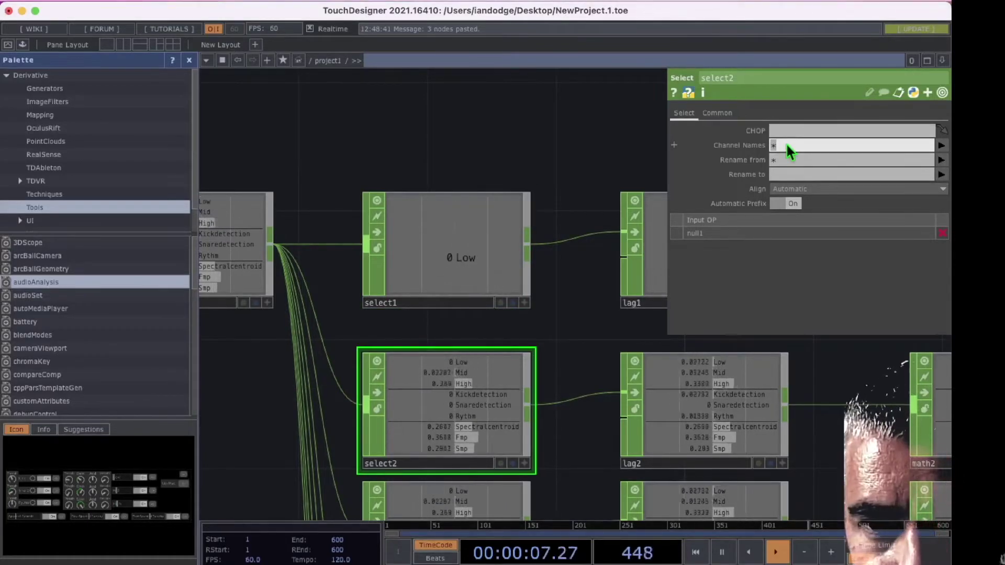
{"action": "type", "text": "Mid"}
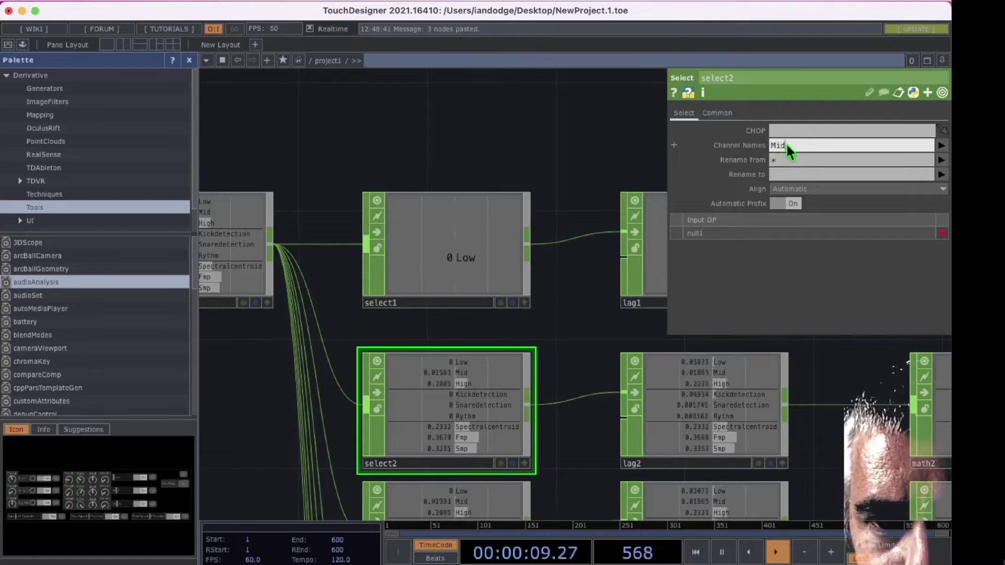
{"action": "key", "text": "Return"}
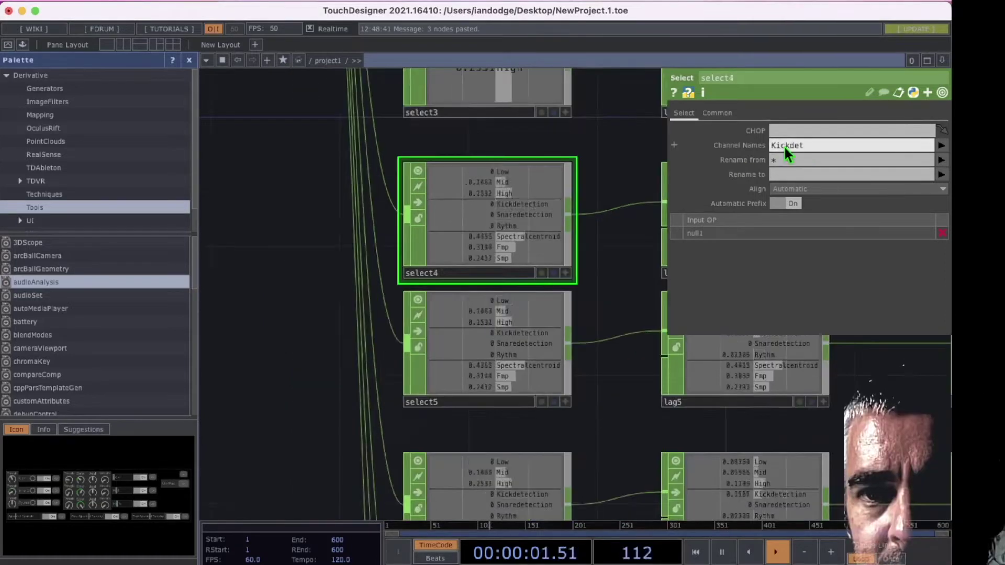
Step: Enter the remaining selects' channel names and wire each select into its lag and math nodes
{"action": "type", "text": "cti"}
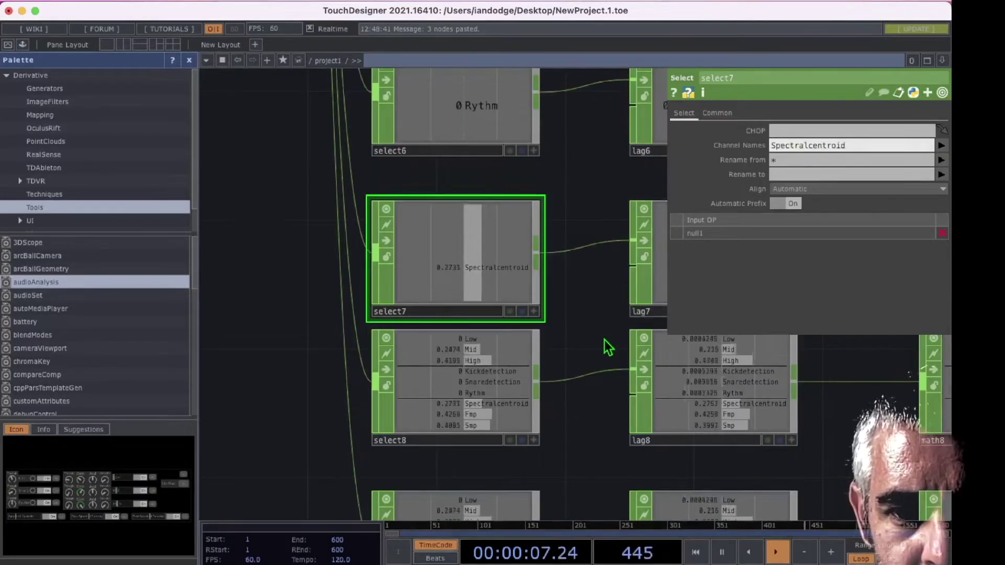
{"action": "scroll", "coordinate": [624, 195], "scroll_direction": "down", "scroll_amount": 5}
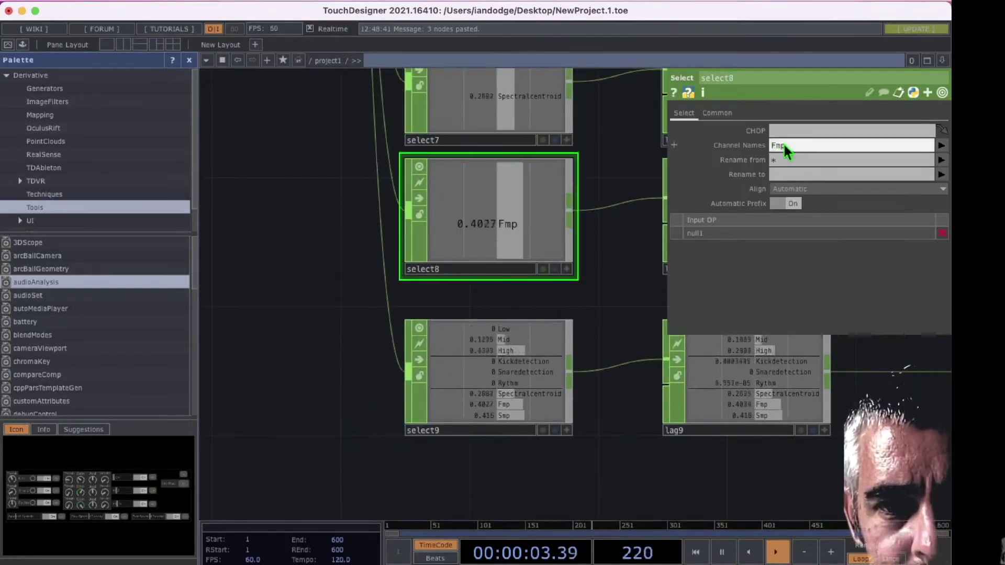
{"action": "scroll", "coordinate": [630, 210], "scroll_direction": "down", "scroll_amount": 3}
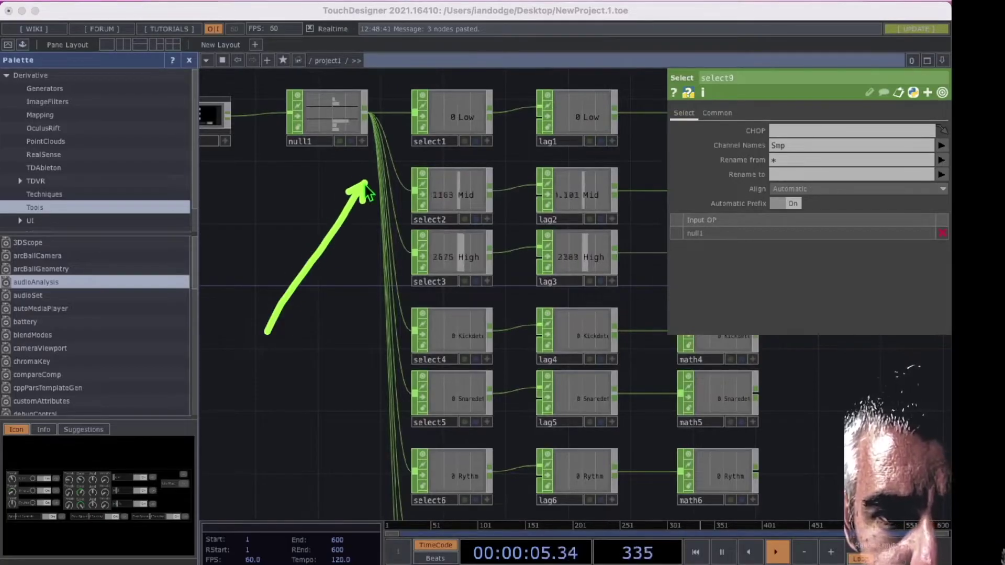
{"action": "left_click_drag", "start_coordinate": [339, 256], "coordinate": [405, 205]}
{"action": "left_click_drag", "start_coordinate": [368, 272], "coordinate": [419, 271]}
{"action": "left_click_drag", "start_coordinate": [359, 335], "coordinate": [425, 334]}
{"action": "left_click_drag", "start_coordinate": [329, 404], "coordinate": [422, 405]}
{"action": "left_click_drag", "start_coordinate": [364, 478], "coordinate": [426, 478]}
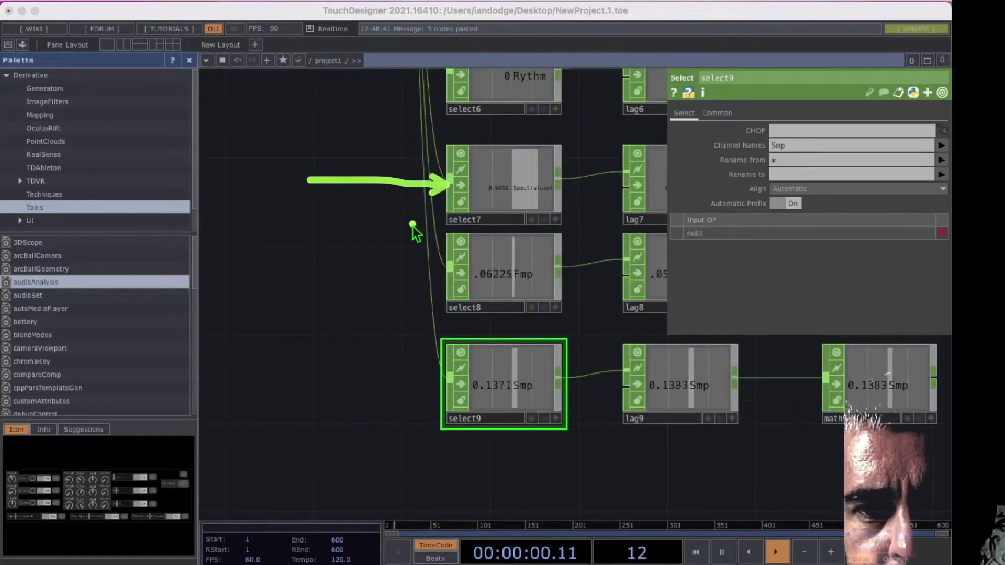
{"action": "left_click_drag", "start_coordinate": [334, 289], "coordinate": [443, 280]}
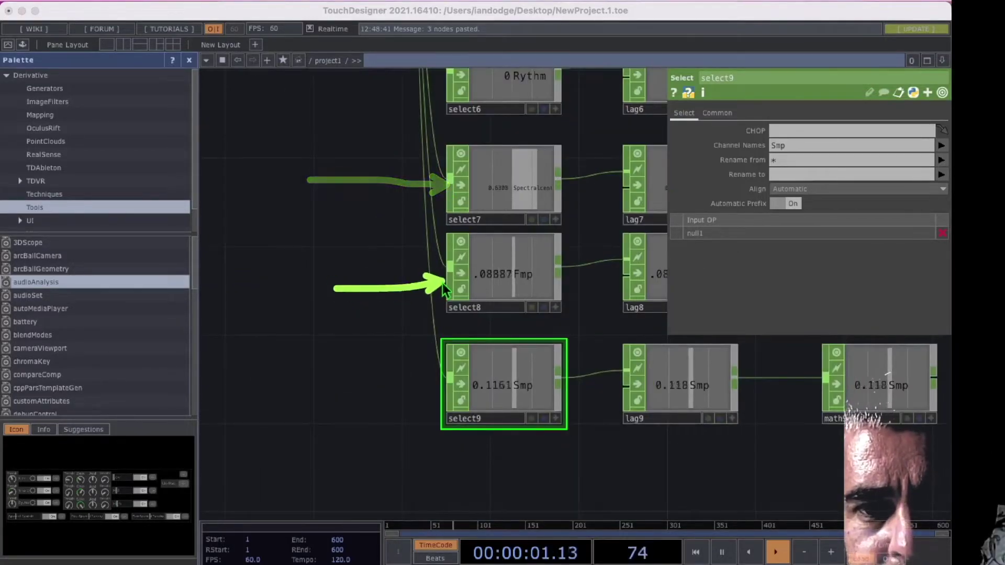
{"action": "left_click_drag", "start_coordinate": [361, 385], "coordinate": [437, 384]}
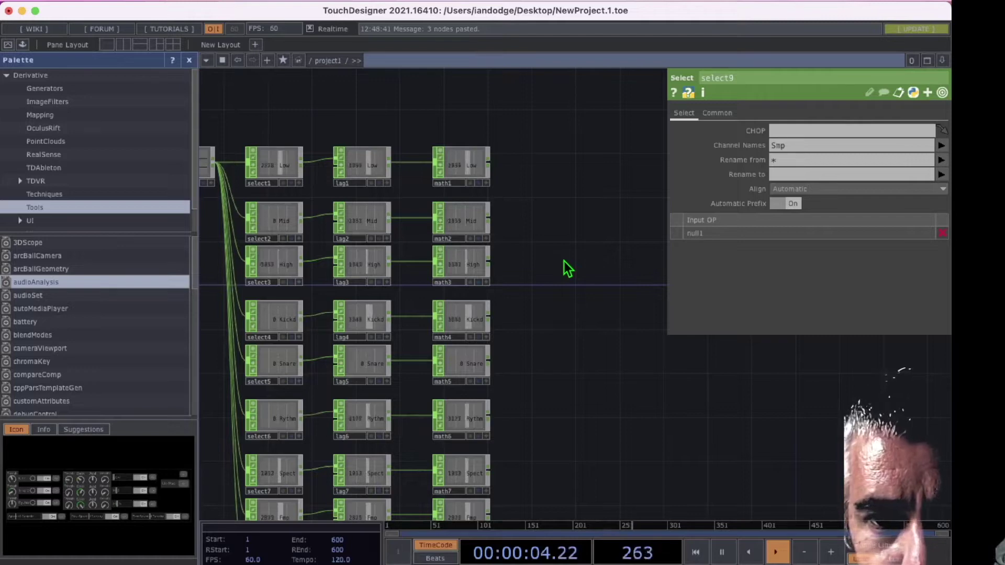
Step: Add a sphere1 SOP and wire it into a new geo1 Geometry COMP
{"action": "key", "text": "Tab"}
{"action": "left_click", "coordinate": [469, 100]}
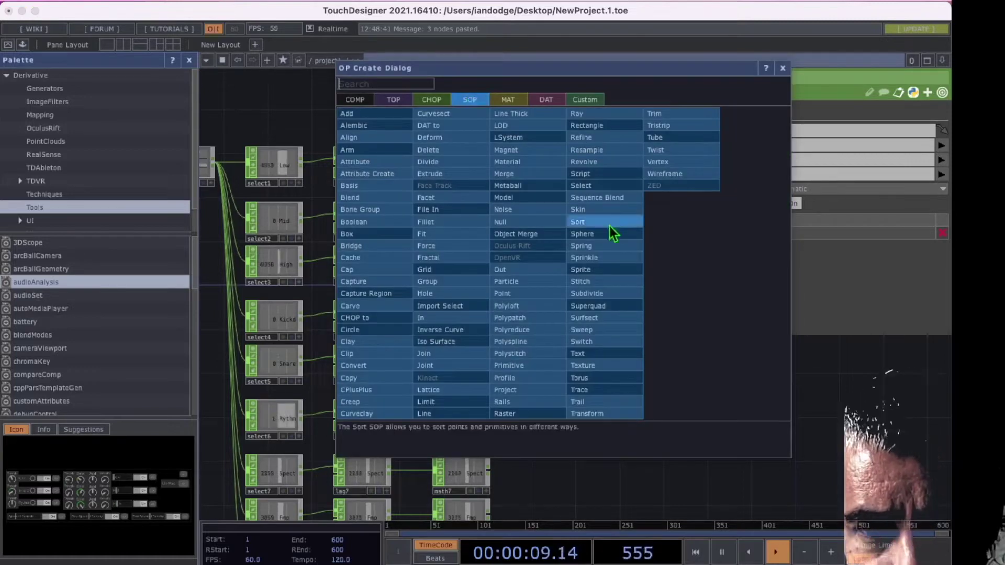
{"action": "left_click", "coordinate": [599, 238]}
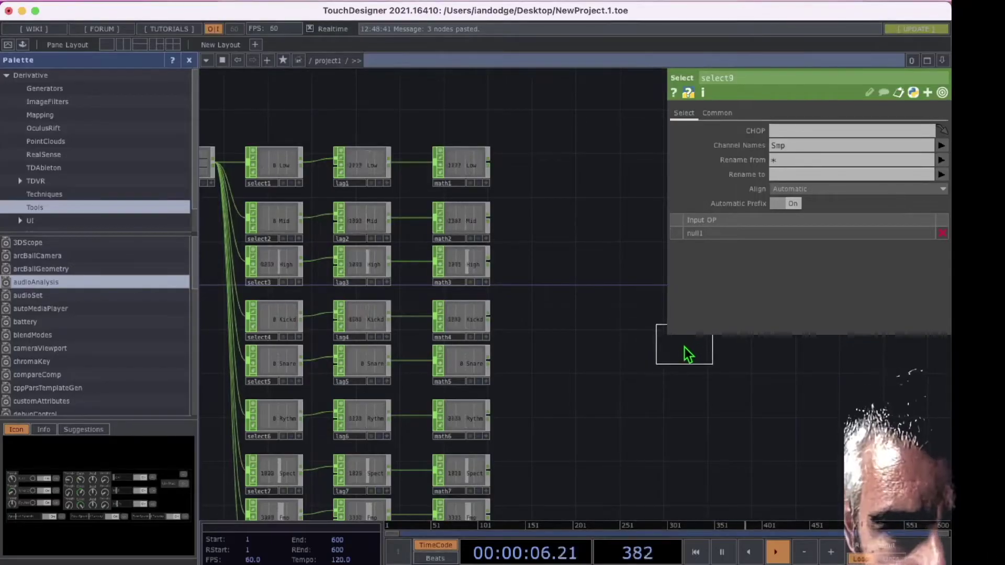
{"action": "left_click", "coordinate": [684, 353]}
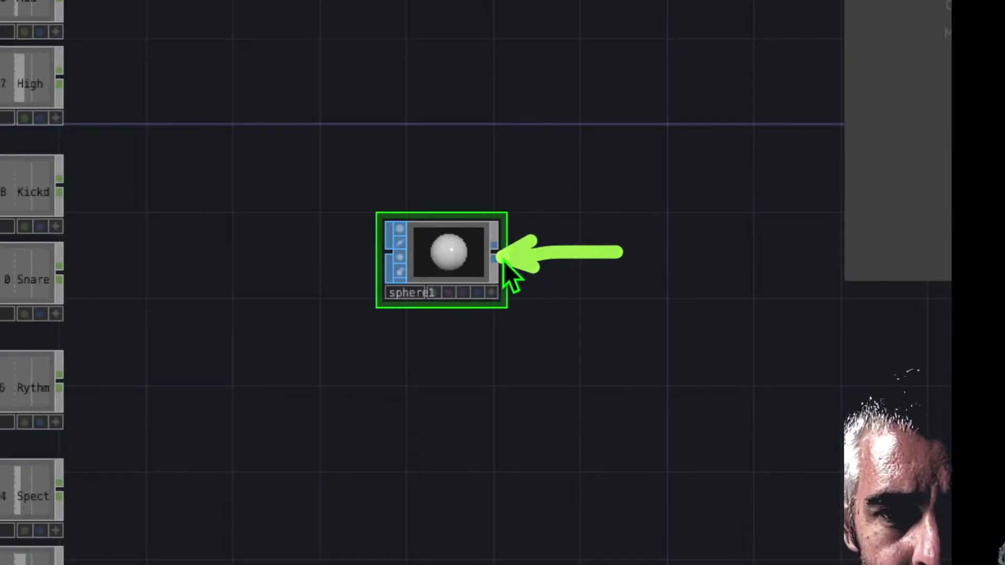
{"action": "left_click", "coordinate": [499, 256]}
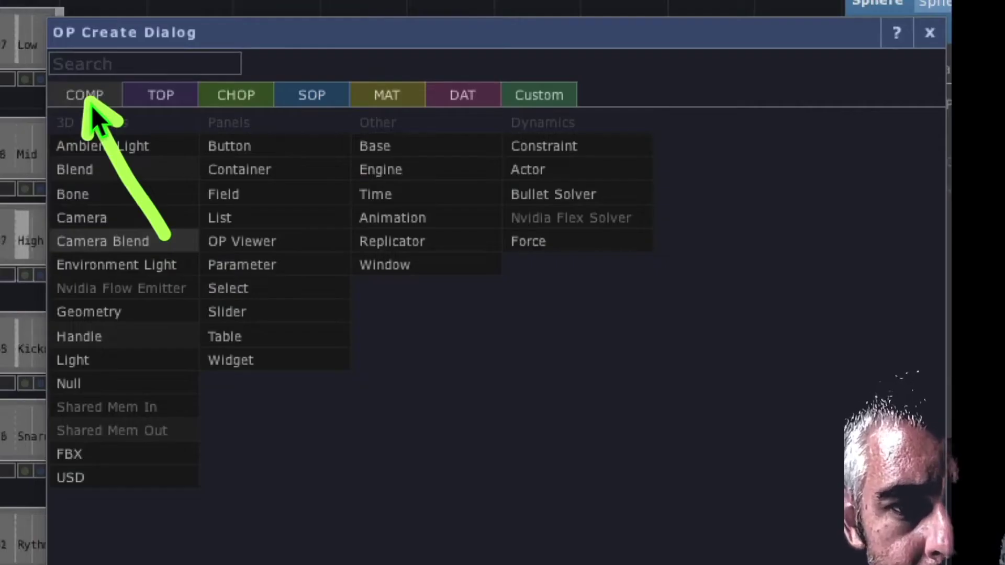
{"action": "left_click", "coordinate": [111, 312]}
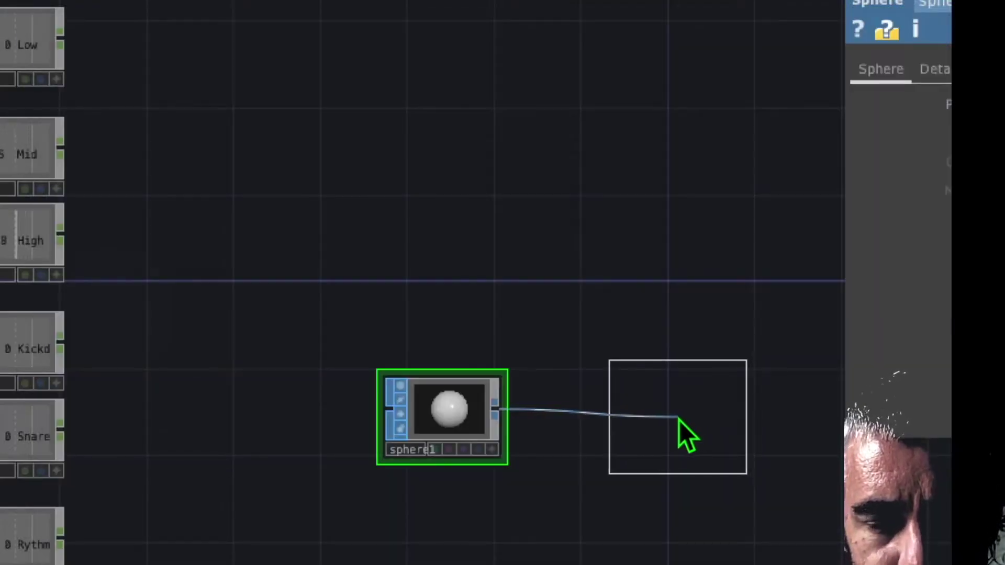
{"action": "left_click", "coordinate": [746, 419]}
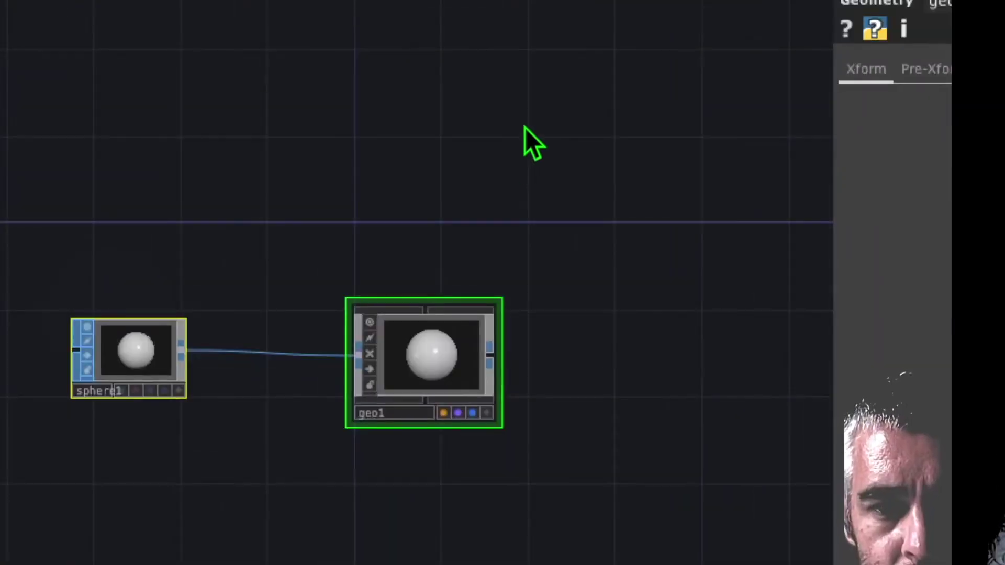
{"action": "key", "text": "Tab"}
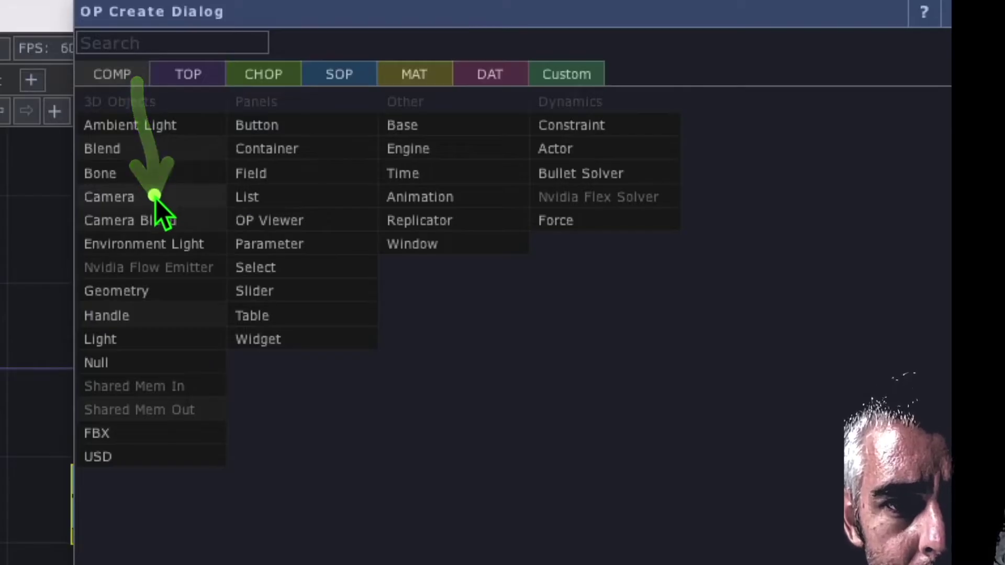
Step: Add a cam1 Camera COMP and a light1 Light COMP beside geo1
{"action": "left_click", "coordinate": [157, 198]}
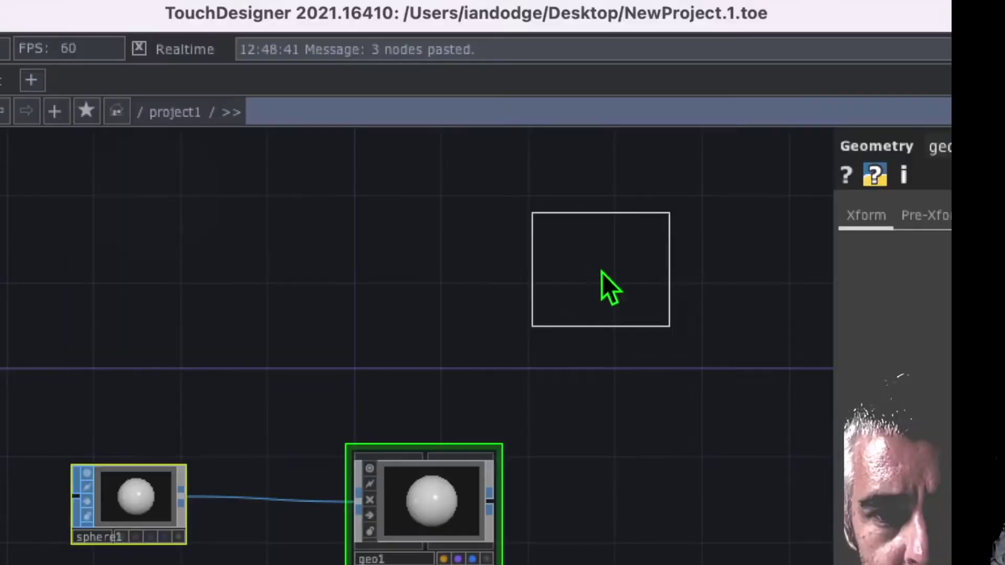
{"action": "left_click", "coordinate": [598, 227]}
{"action": "key", "text": "Tab"}
{"action": "left_click", "coordinate": [163, 341]}
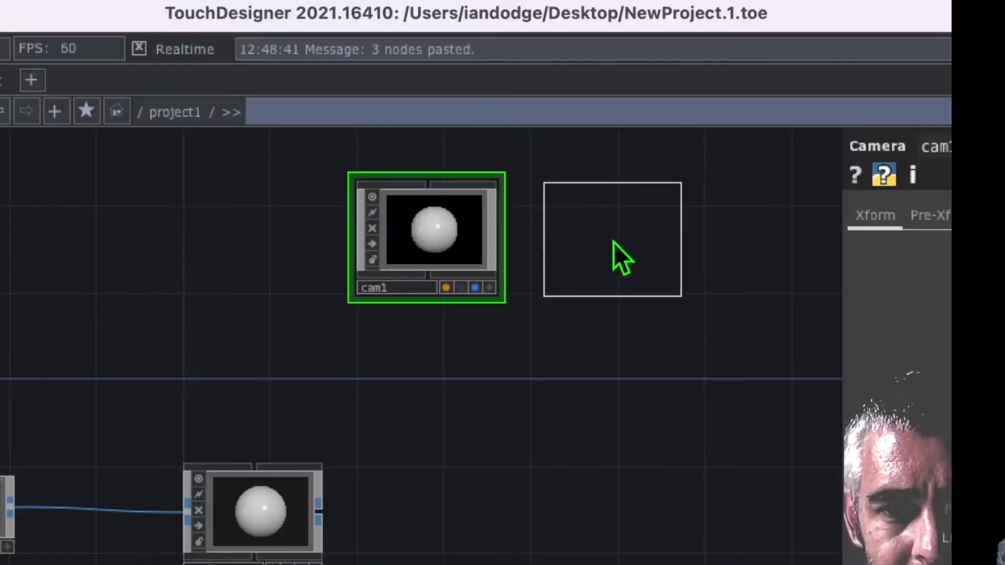
{"action": "left_click", "coordinate": [613, 243]}
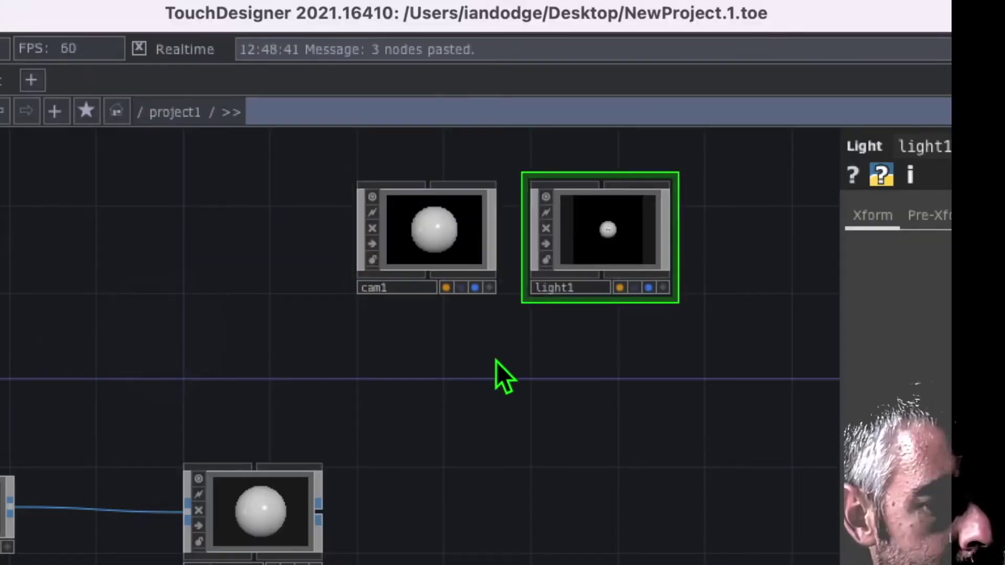
Step: Add a render1 Render TOP and display its render behind the network
{"action": "key", "text": "Tab"}
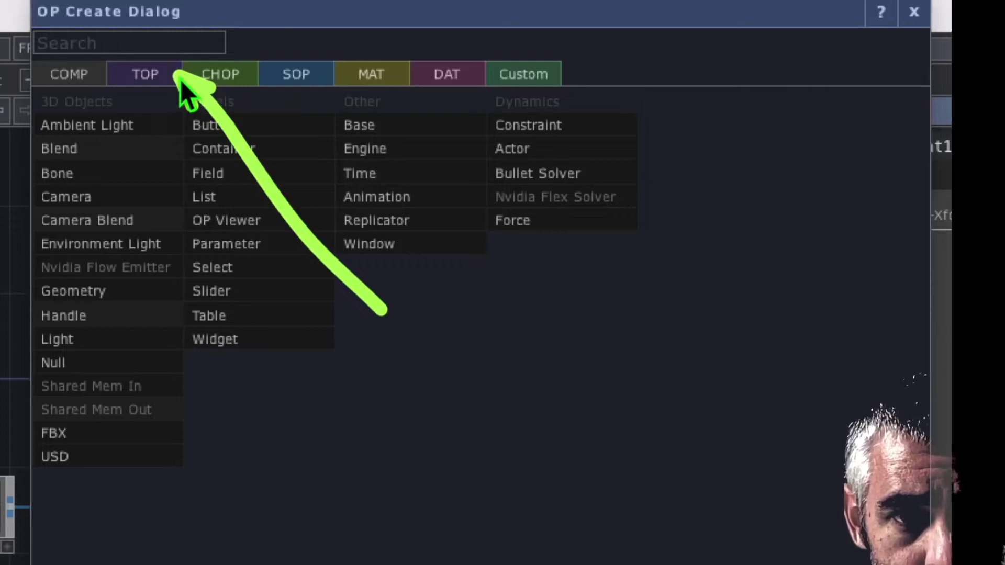
{"action": "left_click", "coordinate": [156, 79]}
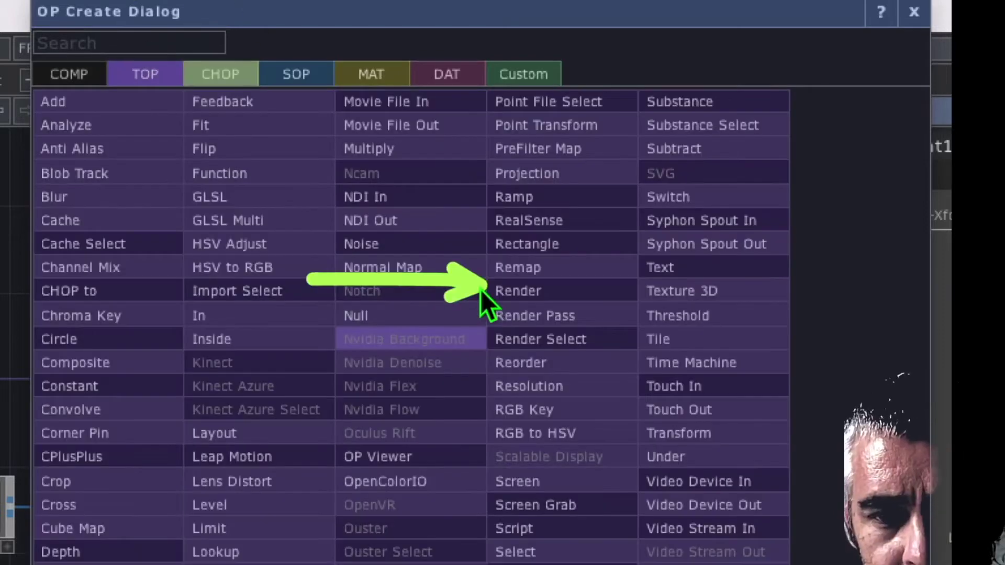
{"action": "left_click", "coordinate": [481, 290]}
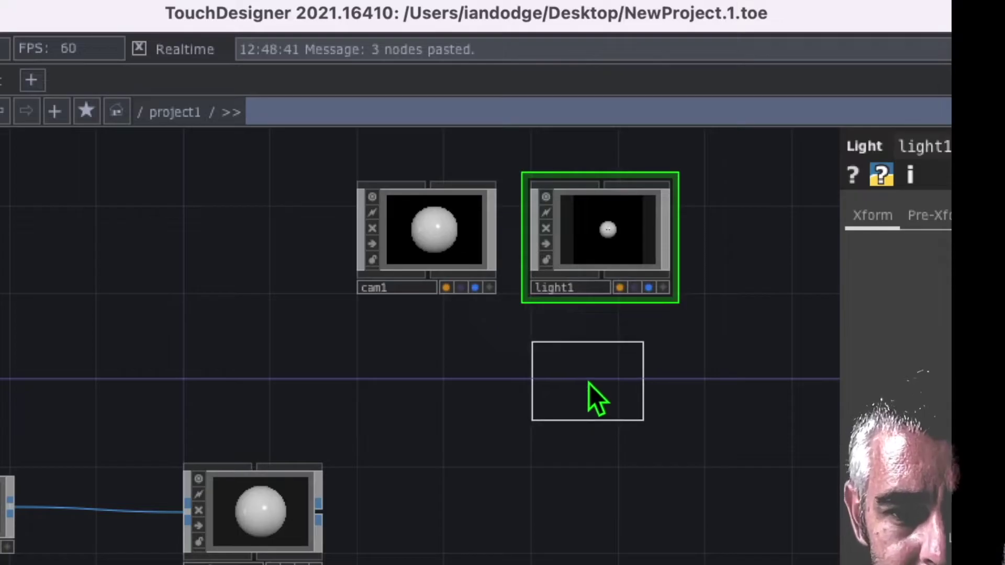
{"action": "left_click", "coordinate": [587, 388]}
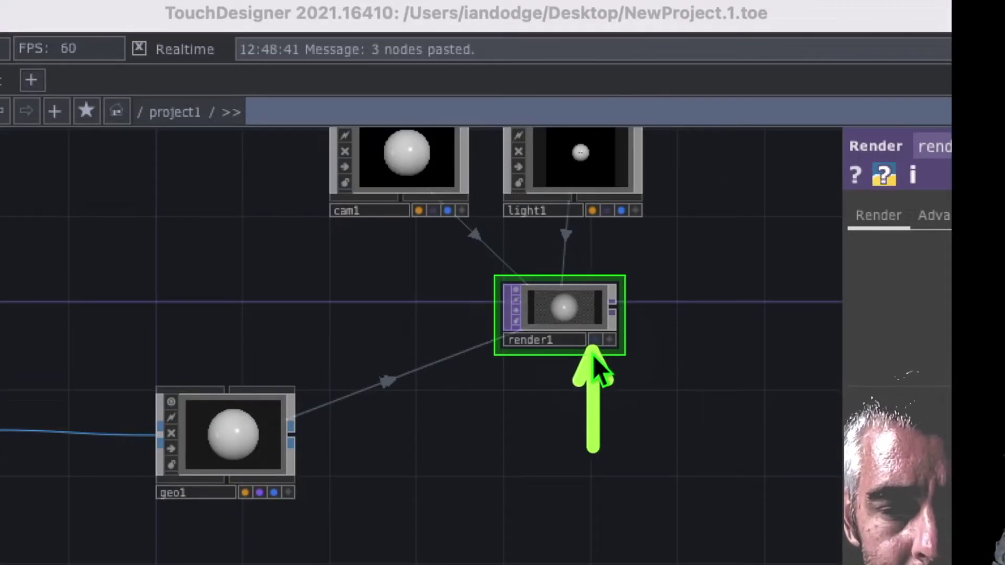
{"action": "left_click", "coordinate": [595, 340]}
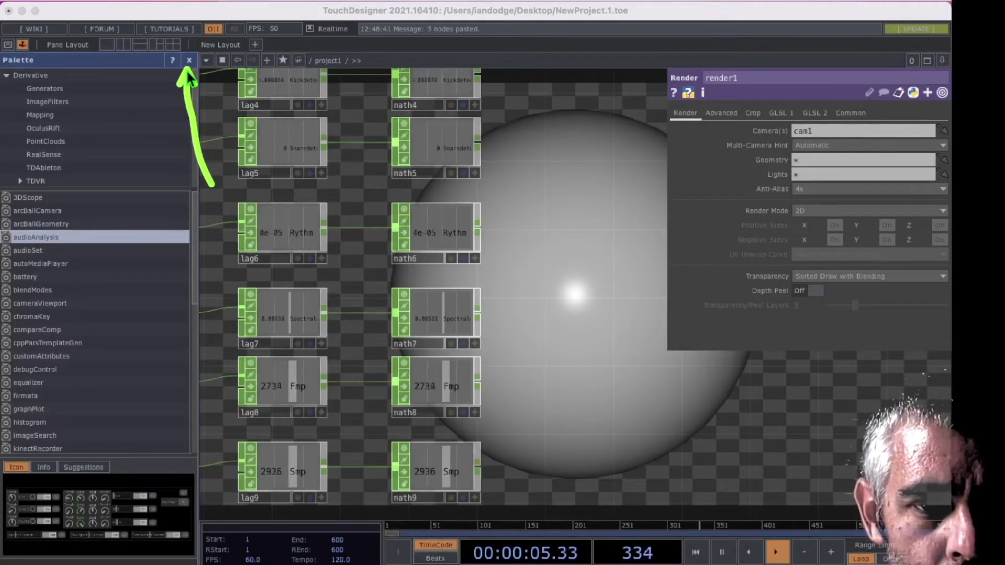
Step: Close the Palette, show sphere1's parameters (Radius 1 1 1), and drag math9's Smp channel toward them
{"action": "left_click", "coordinate": [189, 60]}
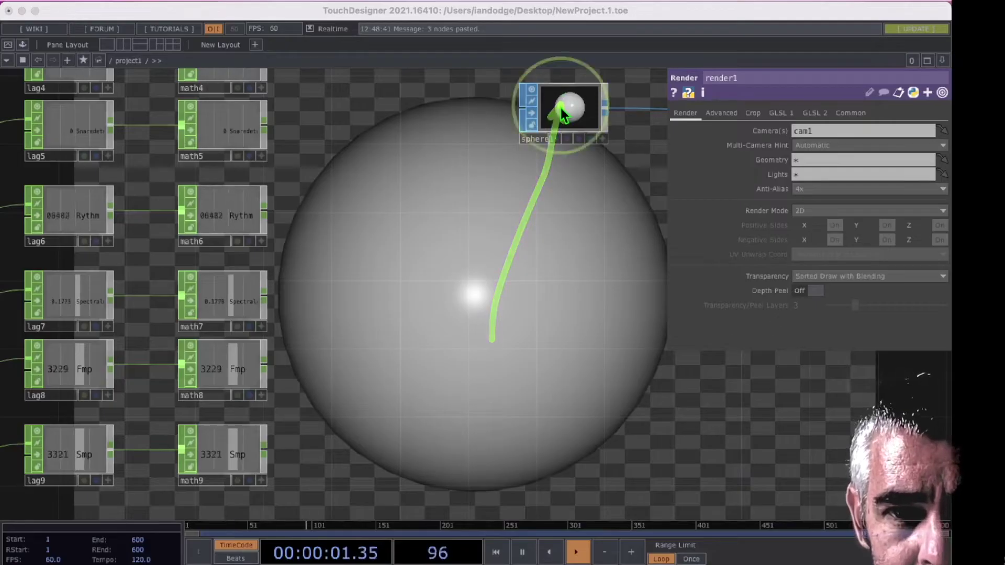
{"action": "left_click", "coordinate": [562, 113]}
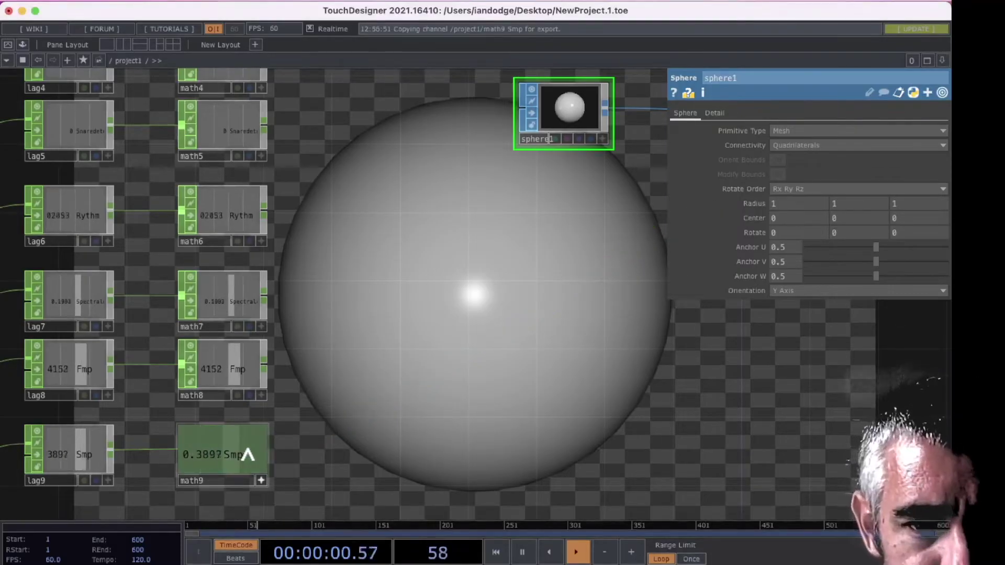
{"action": "left_click_drag", "start_coordinate": [246, 453], "coordinate": [628, 217]}
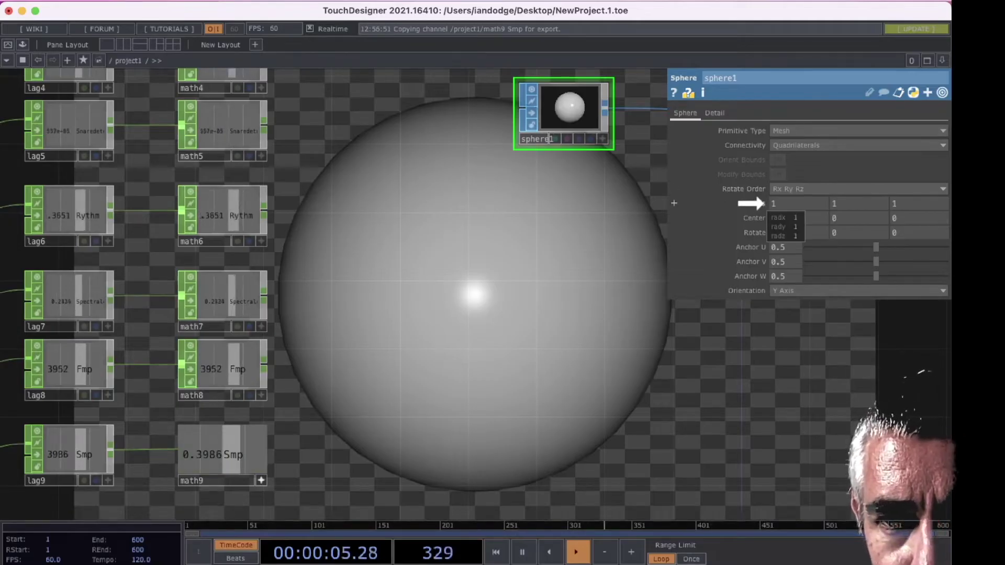
Step: Drop math9's Smp channel on sphere1's Radius and choose Export CHOP
{"action": "left_click_drag", "start_coordinate": [674, 203], "coordinate": [725, 182]}
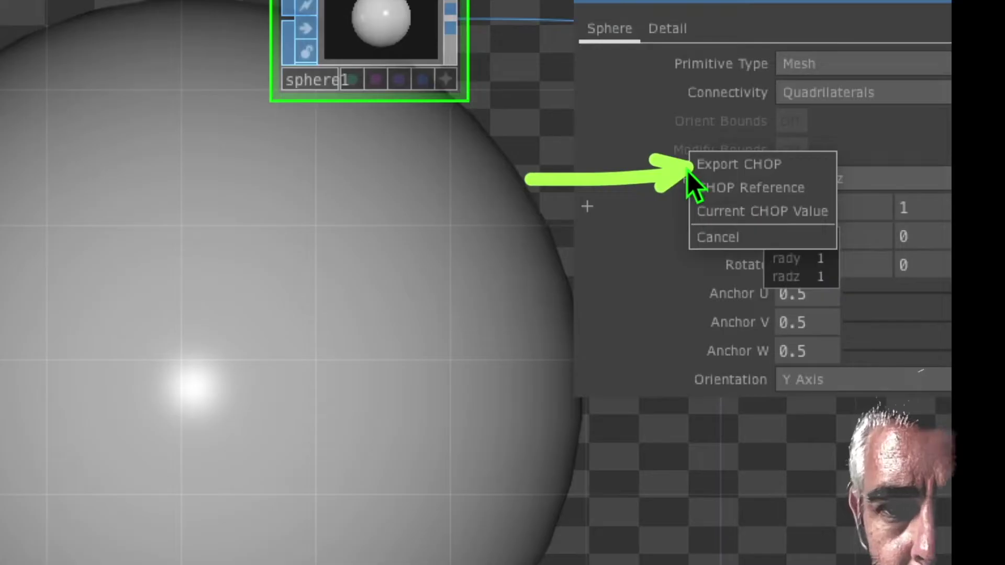
{"action": "left_click", "coordinate": [689, 166]}
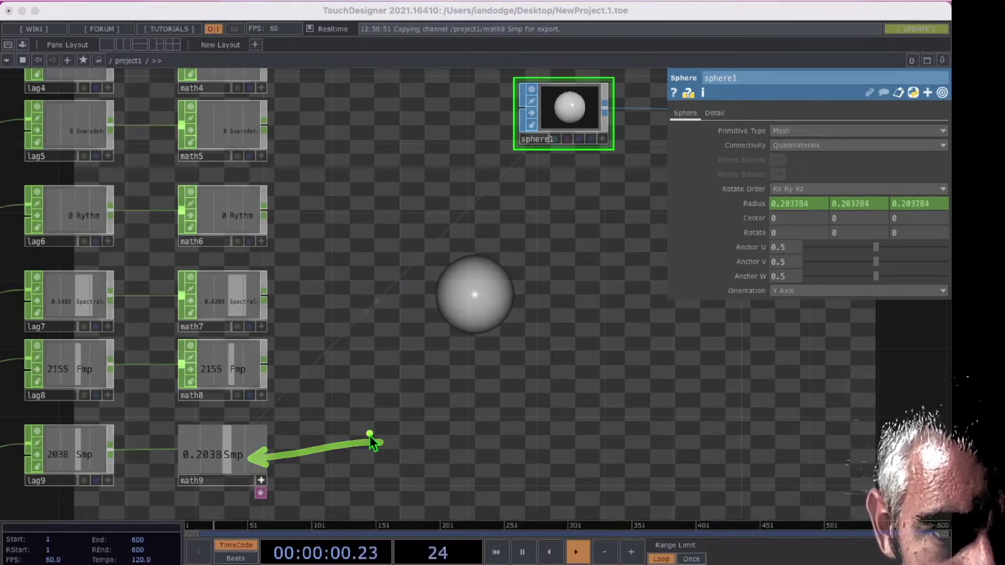
{"action": "left_click_drag", "start_coordinate": [372, 433], "coordinate": [291, 414]}
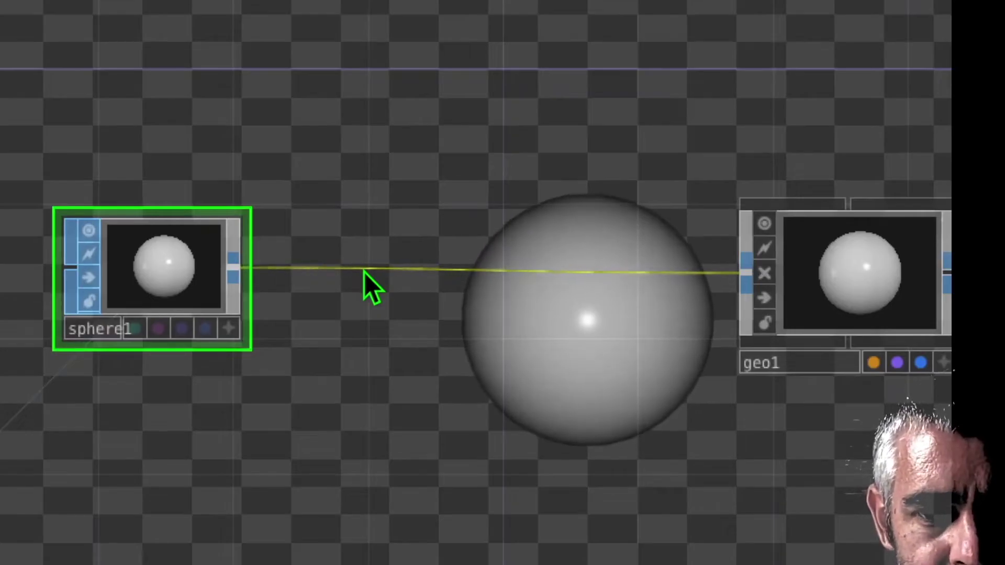
Step: Insert a Fractal SOP into the sphere1–geo1 wire as fractal1
{"action": "right_click", "coordinate": [365, 270]}
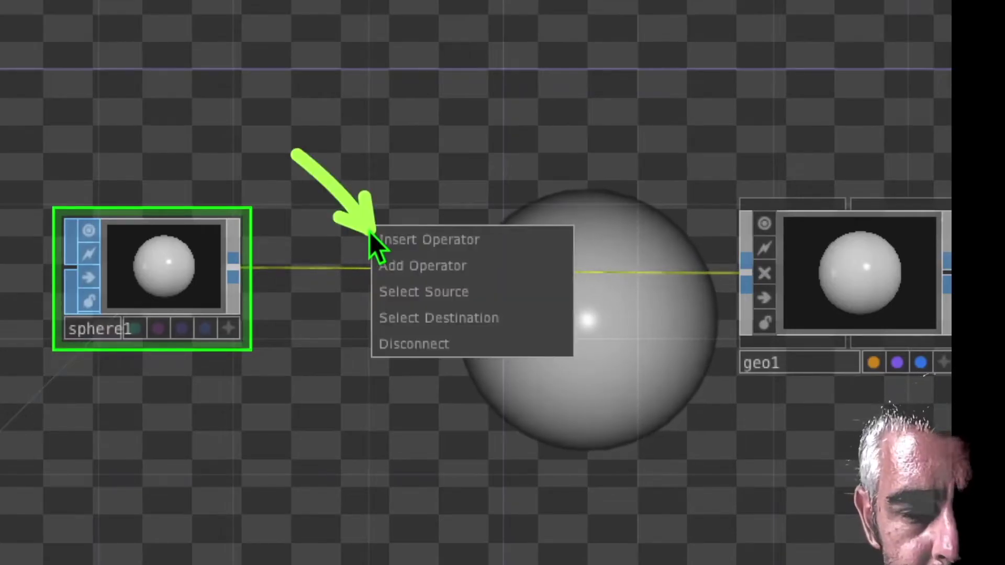
{"action": "left_click", "coordinate": [371, 235]}
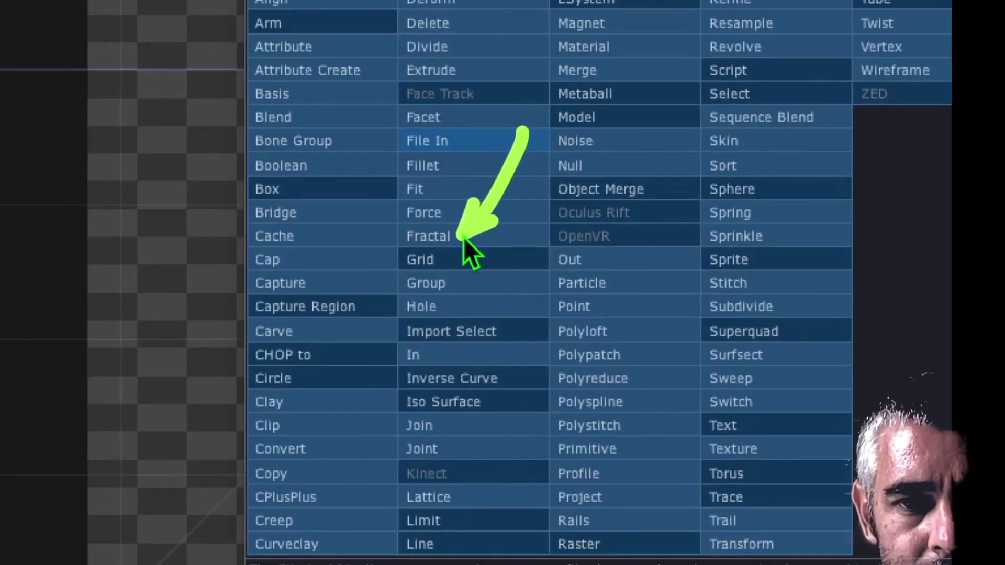
{"action": "left_click", "coordinate": [464, 238]}
{"action": "left_click", "coordinate": [557, 275]}
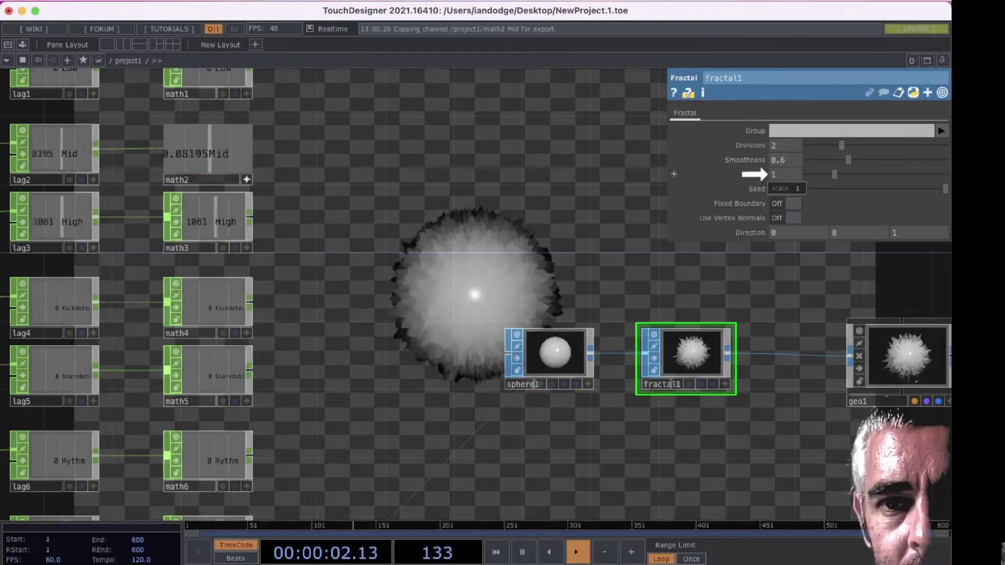
Step: Export math2's Mid channel to fractal1's Scale, then select math2
{"action": "left_click_drag", "start_coordinate": [772, 178], "coordinate": [727, 151]}
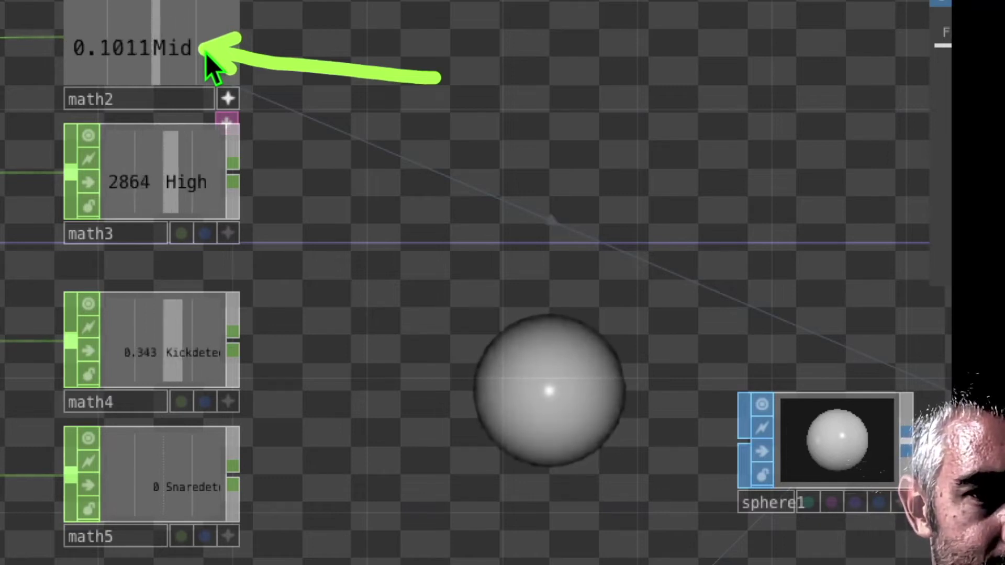
{"action": "left_click_drag", "start_coordinate": [206, 54], "coordinate": [161, 88]}
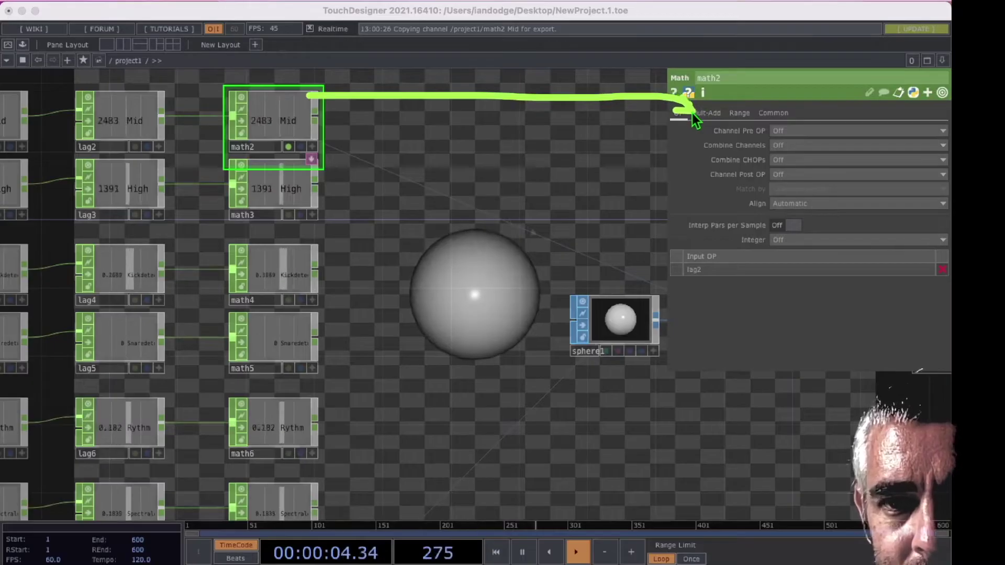
Step: Raise math2's Multiply from 5.57 to about 6.1 so the sphere grows spikier
{"action": "left_click", "coordinate": [694, 114]}
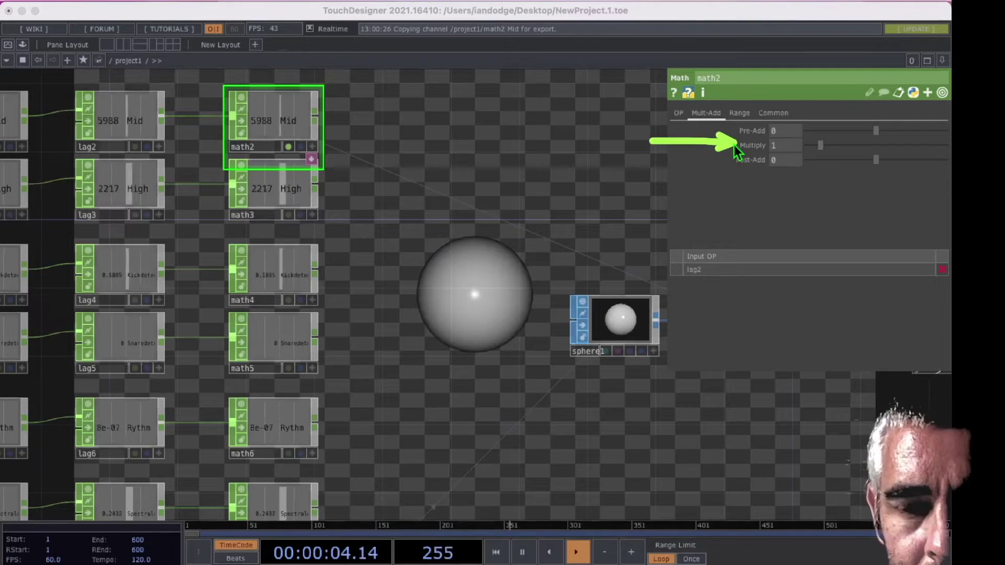
{"action": "left_click_drag", "start_coordinate": [738, 152], "coordinate": [737, 151]}
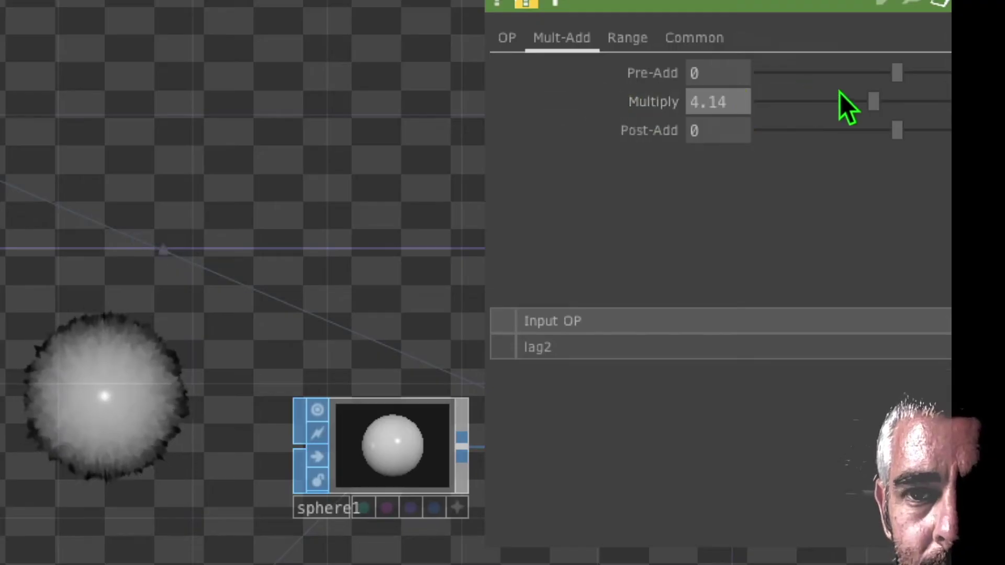
{"action": "left_click_drag", "start_coordinate": [875, 99], "coordinate": [912, 101]}
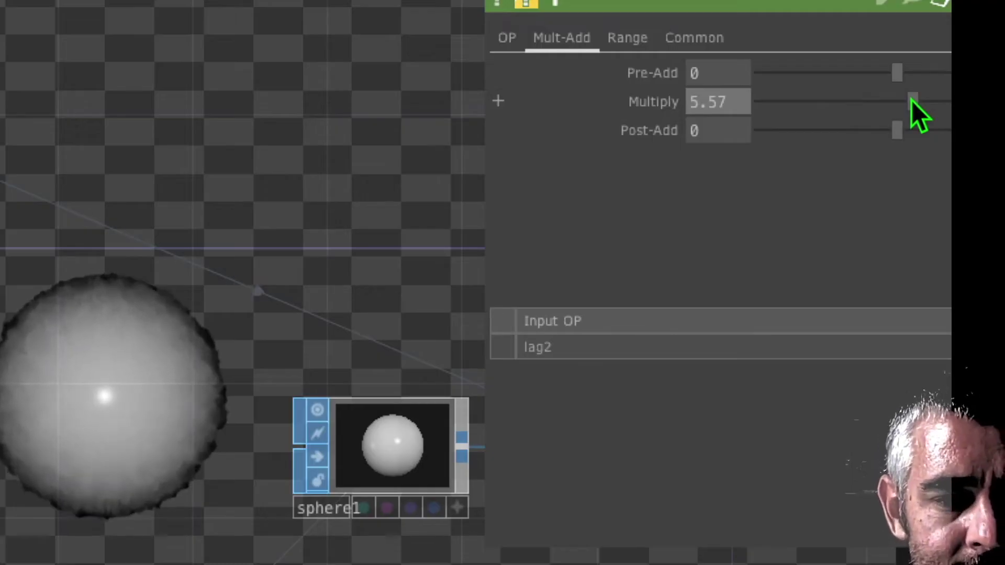
{"action": "left_click_drag", "start_coordinate": [912, 100], "coordinate": [927, 100]}
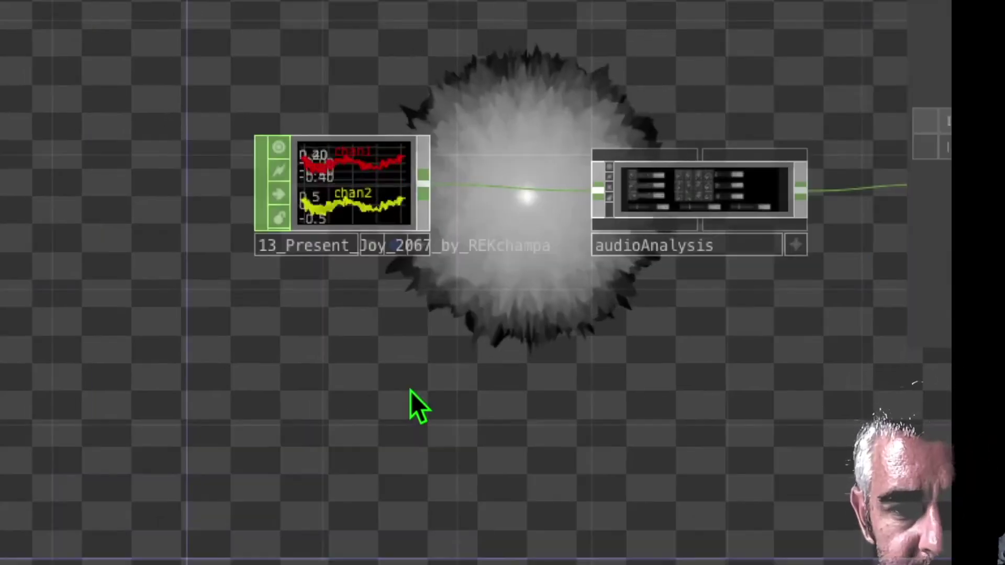
Step: Add an Audio Device Out CHOP and wire the song's audio file output into it
{"action": "key", "text": "Tab"}
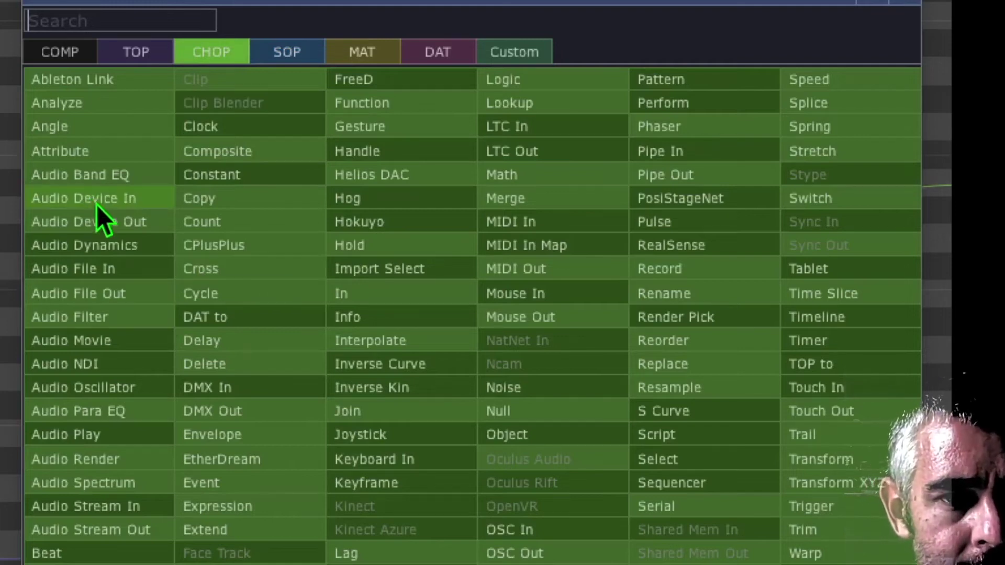
{"action": "left_click", "coordinate": [96, 227]}
{"action": "left_click", "coordinate": [736, 446]}
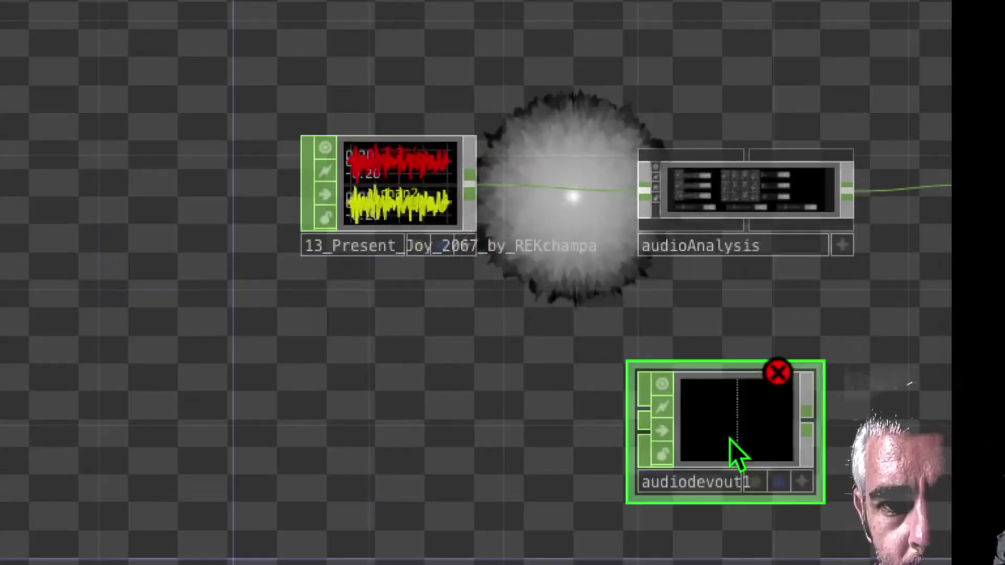
{"action": "left_click", "coordinate": [470, 194]}
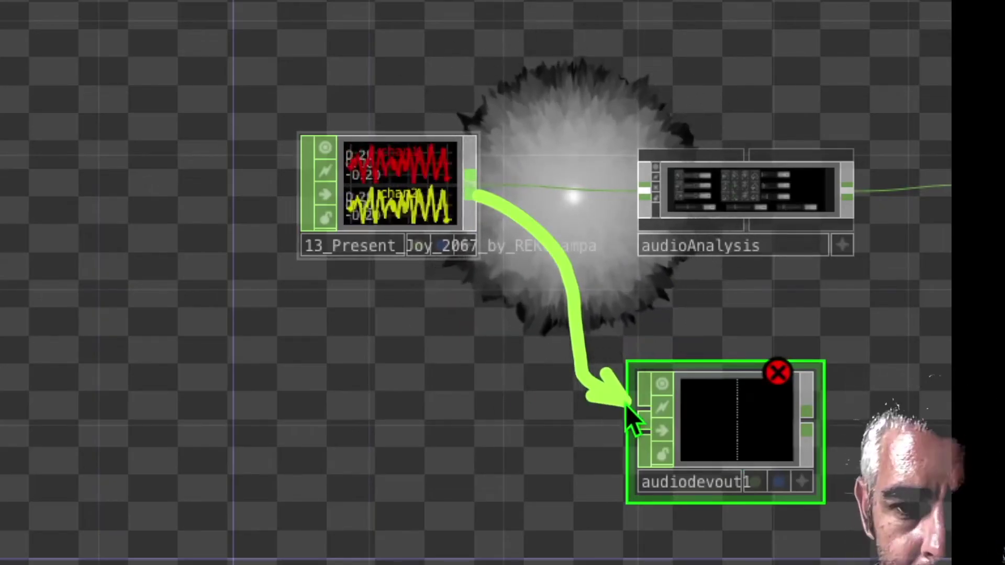
{"action": "left_click", "coordinate": [626, 404]}
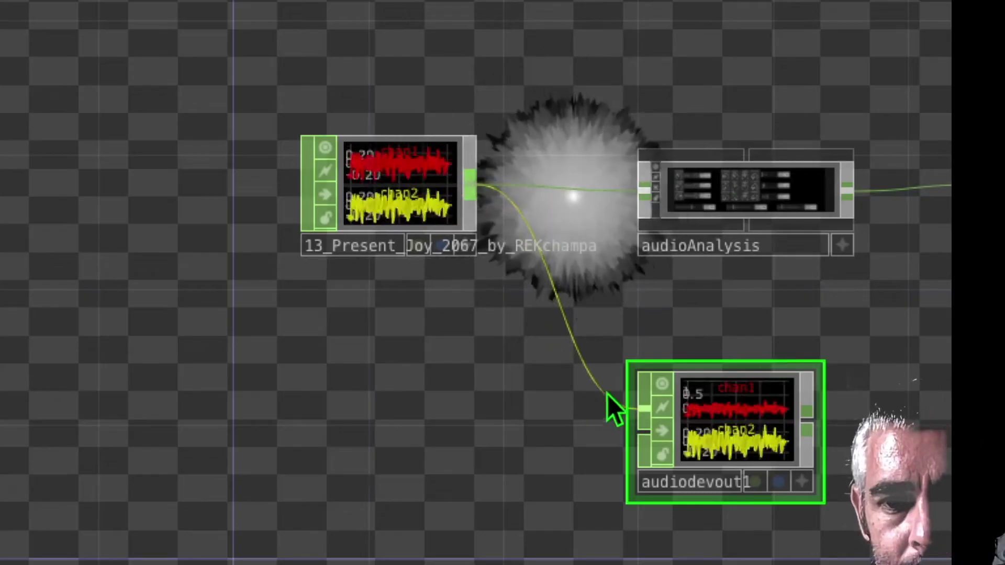
{"action": "left_click_drag", "start_coordinate": [644, 436], "coordinate": [418, 354]}
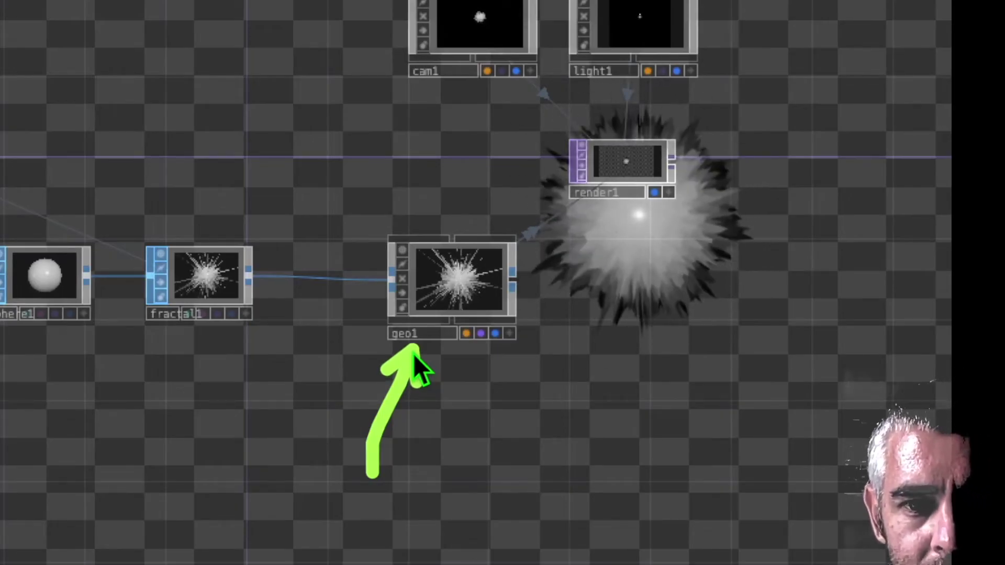
Step: Add a phong1 Phong MAT below geo1
{"action": "left_click_drag", "start_coordinate": [405, 415], "coordinate": [432, 384]}
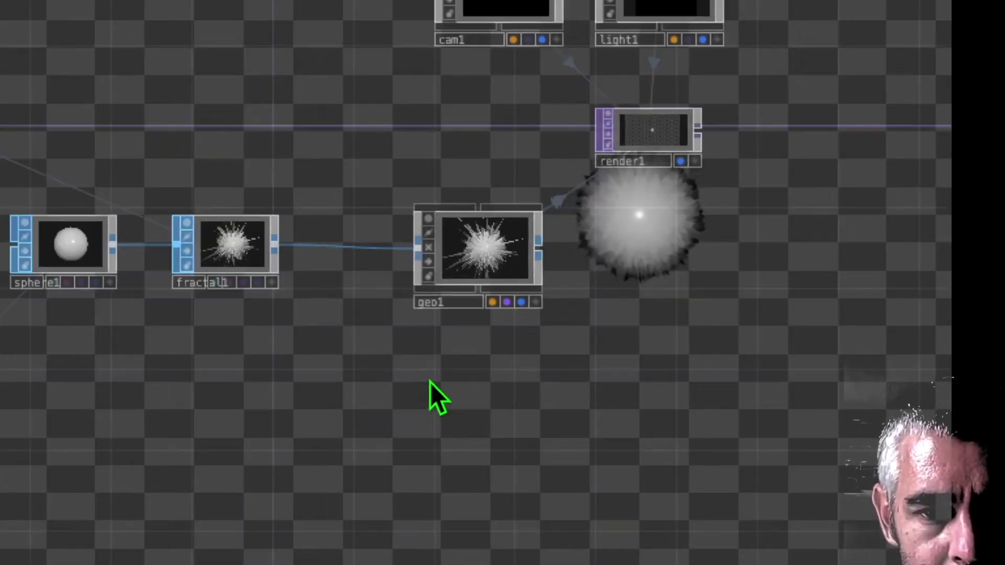
{"action": "key", "text": "Tab"}
{"action": "left_click", "coordinate": [328, 71]}
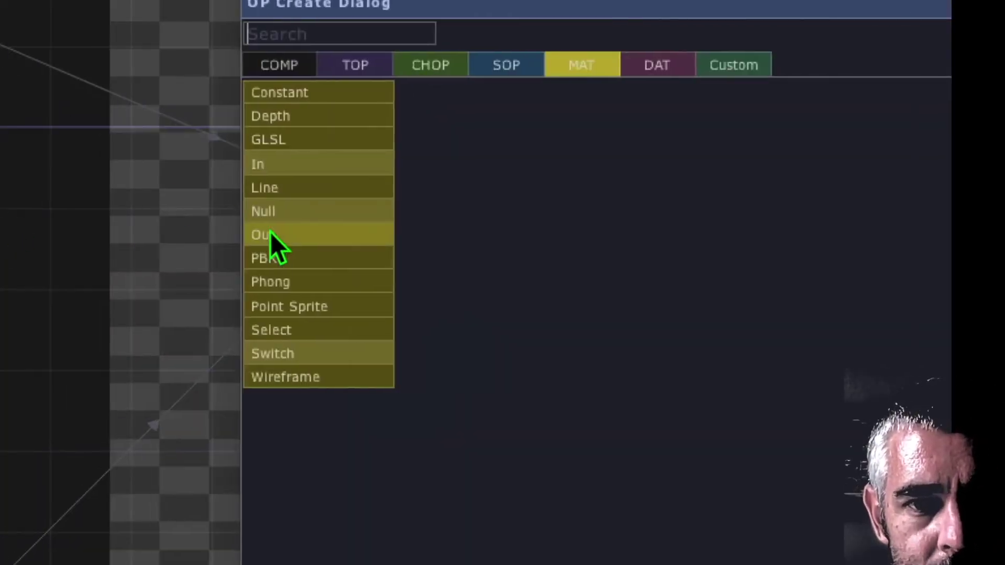
{"action": "left_click", "coordinate": [334, 290]}
{"action": "left_click", "coordinate": [733, 397]}
{"action": "left_click_drag", "start_coordinate": [733, 394], "coordinate": [666, 340]}
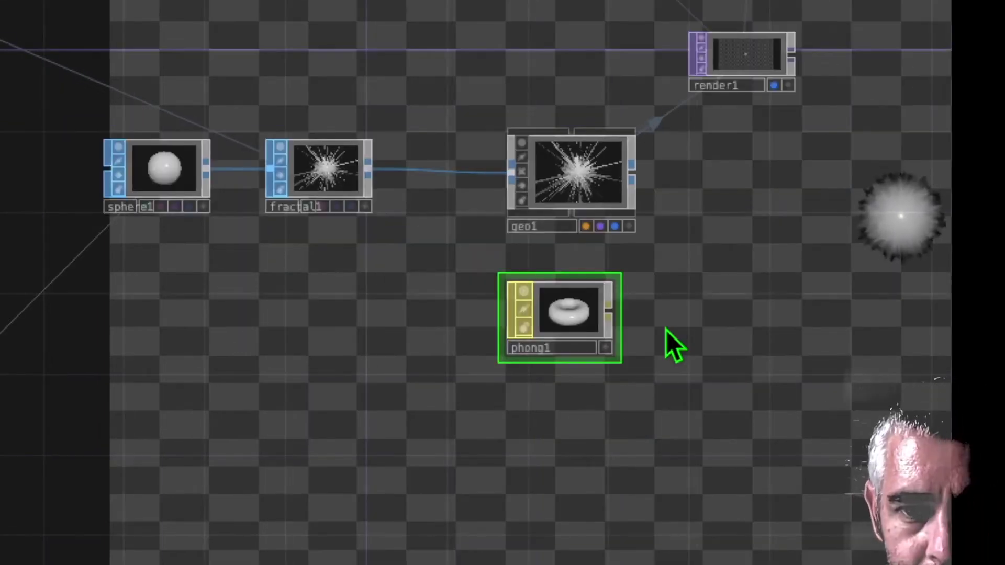
Step: Add a constant1 Constant TOP below phong1
{"action": "key", "text": "Tab"}
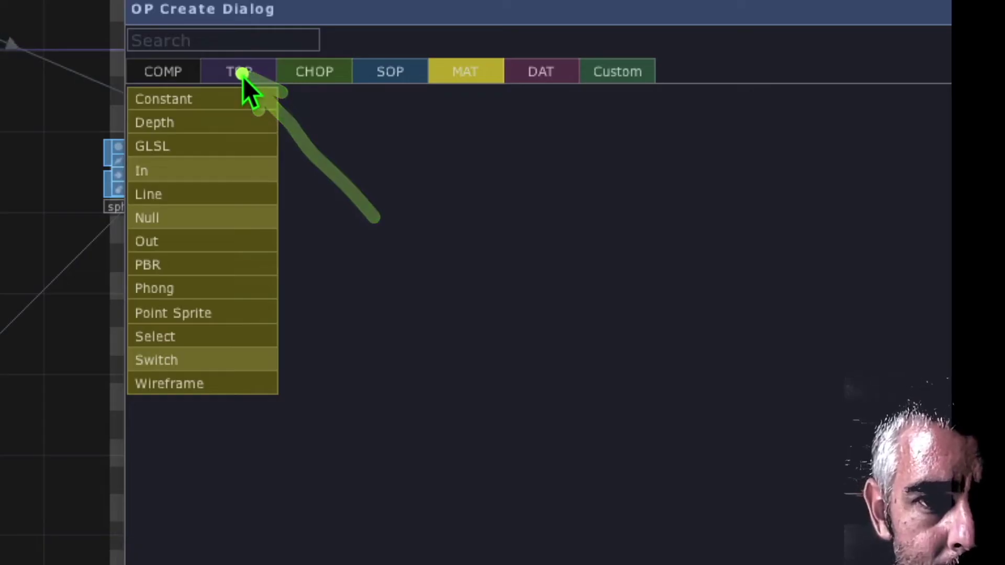
{"action": "left_click", "coordinate": [244, 77]}
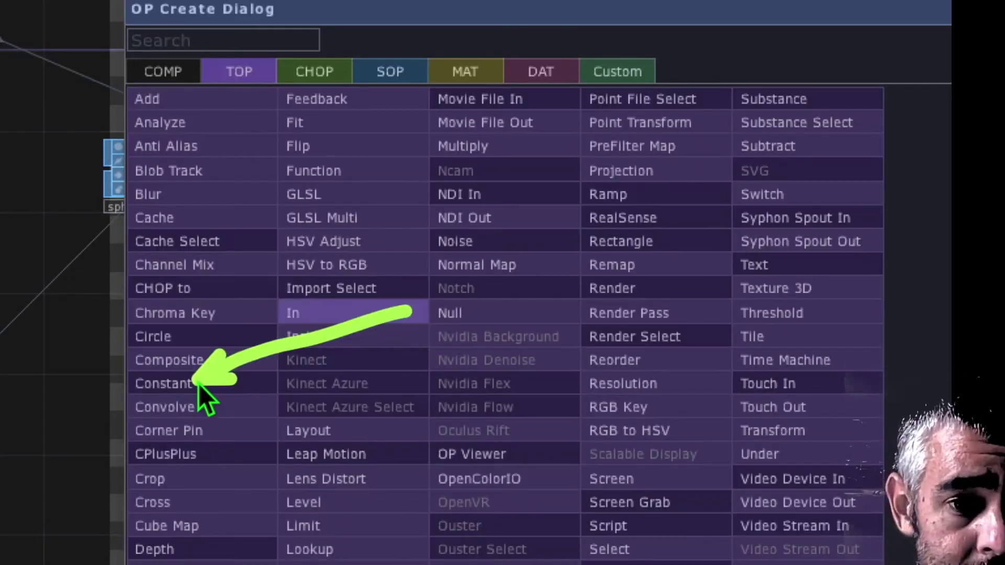
{"action": "left_click", "coordinate": [199, 384]}
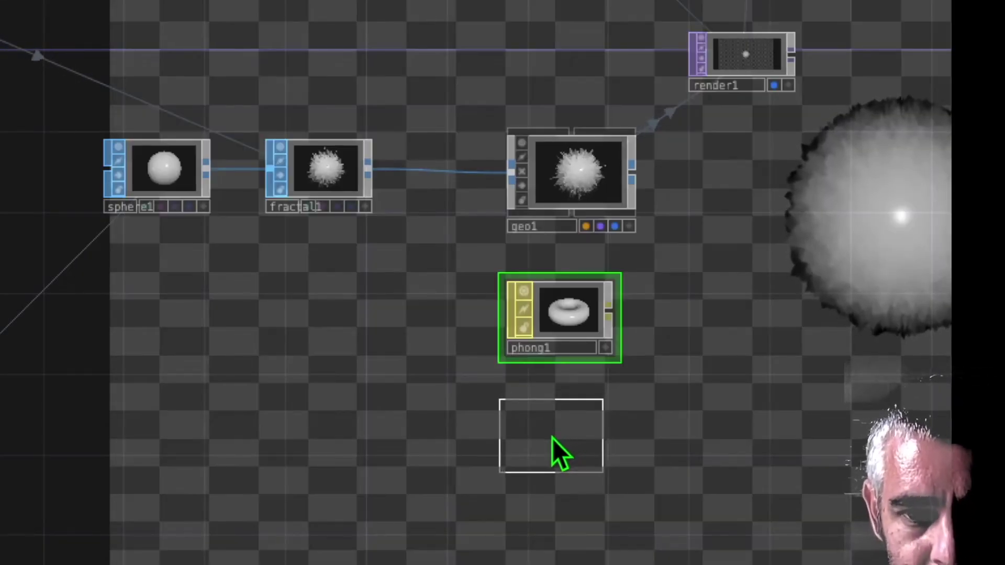
{"action": "left_click", "coordinate": [553, 438]}
{"action": "middle_click_drag", "start_coordinate": [553, 439], "coordinate": [458, 376]}
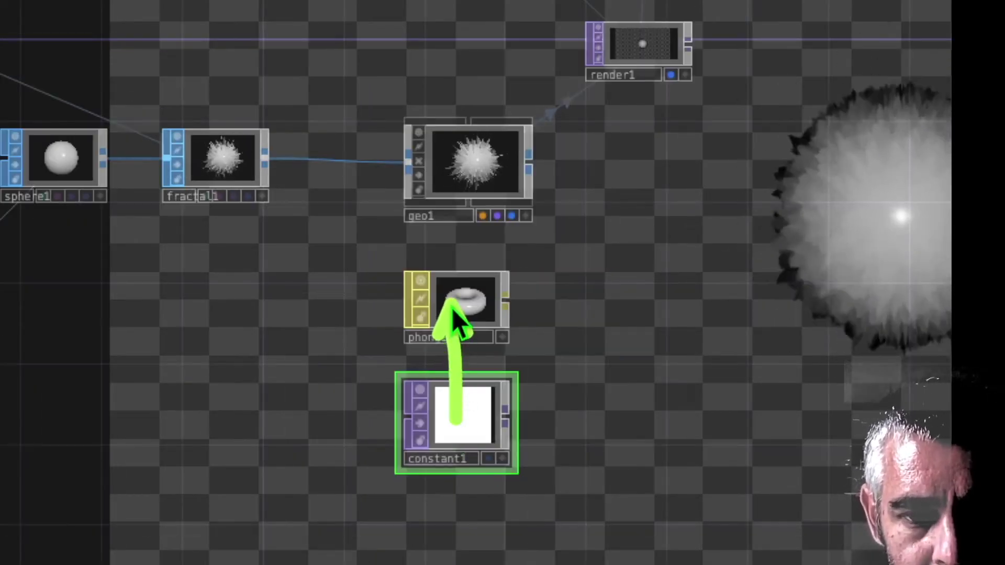
Step: Set constant1 as phong1's Color Map and phong1 as geo1's material, then select constant1
{"action": "left_click_drag", "start_coordinate": [453, 314], "coordinate": [454, 314]}
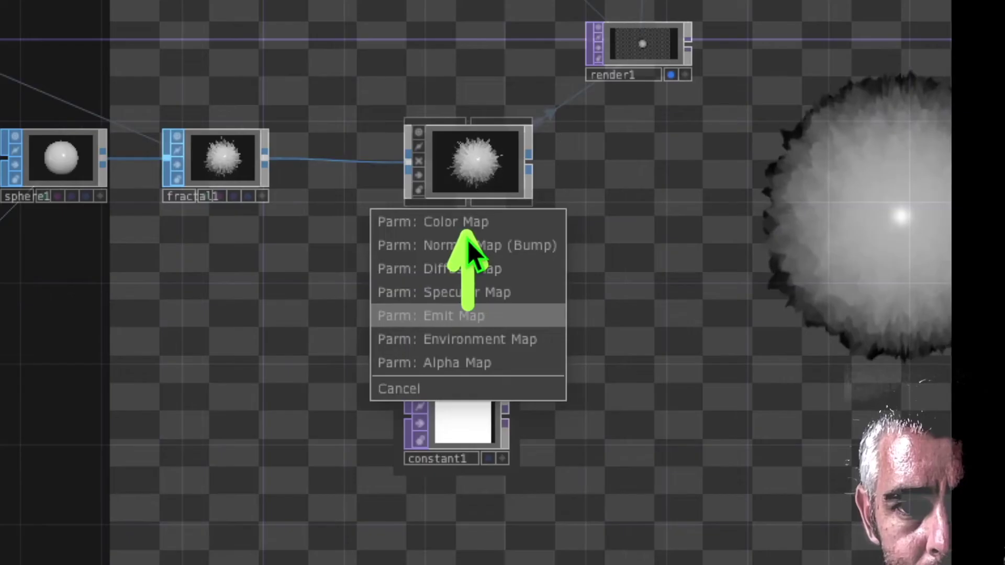
{"action": "left_click", "coordinate": [466, 221]}
{"action": "left_click_drag", "start_coordinate": [479, 270], "coordinate": [481, 174]}
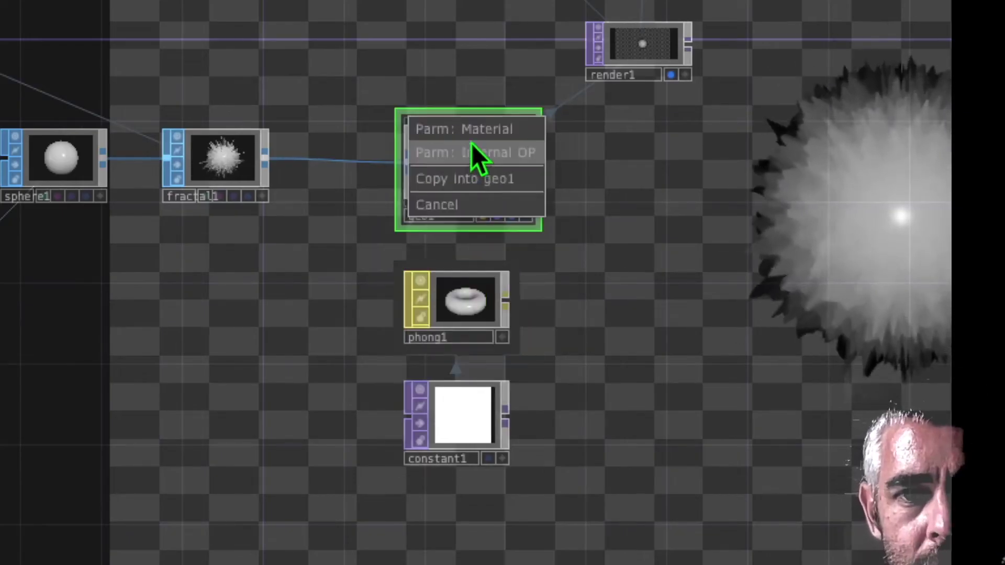
{"action": "left_click", "coordinate": [513, 134]}
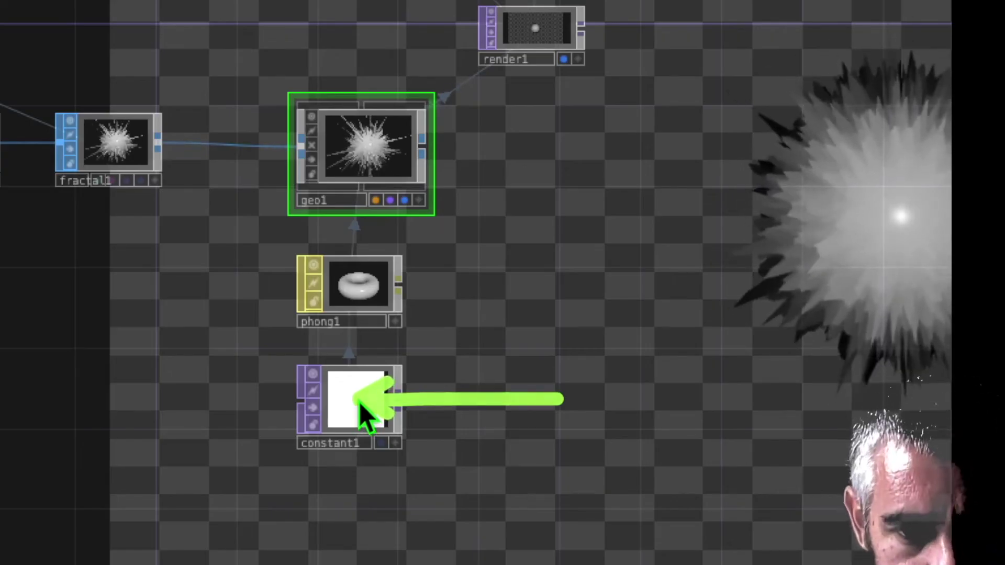
{"action": "left_click", "coordinate": [363, 414]}
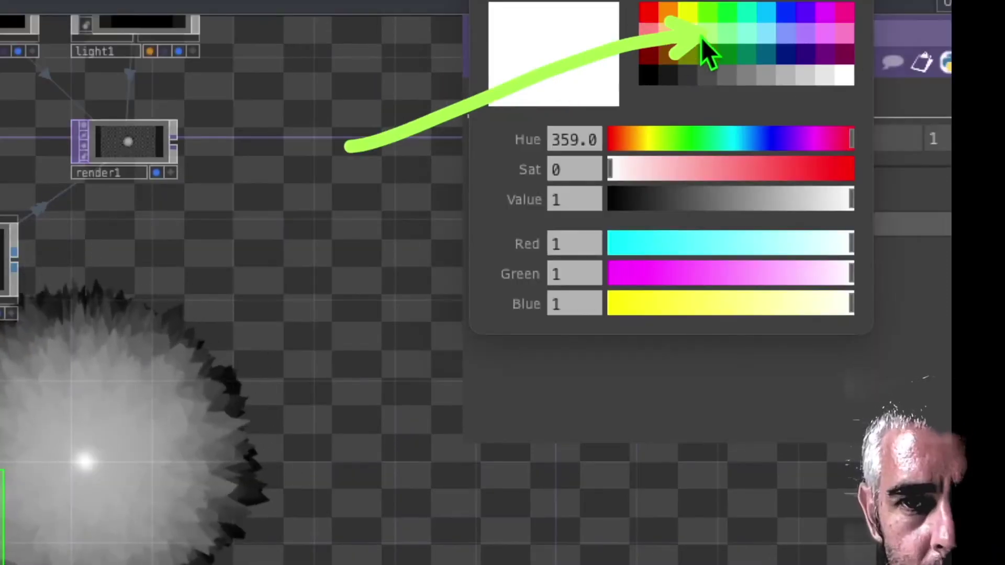
Step: Set constant1's colour to pale green (RGB 0.682, 1, 0.498)
{"action": "left_click", "coordinate": [702, 40]}
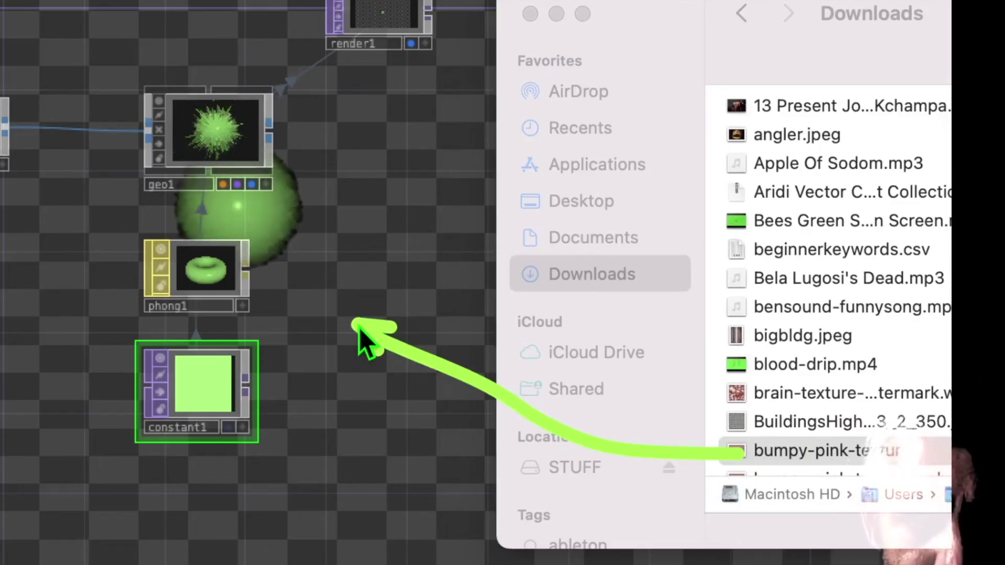
Step: Use the bumpy pink texture PNG as phong1's Color Map and raise Emit to 0.3
{"action": "left_click_drag", "start_coordinate": [754, 450], "coordinate": [268, 307]}
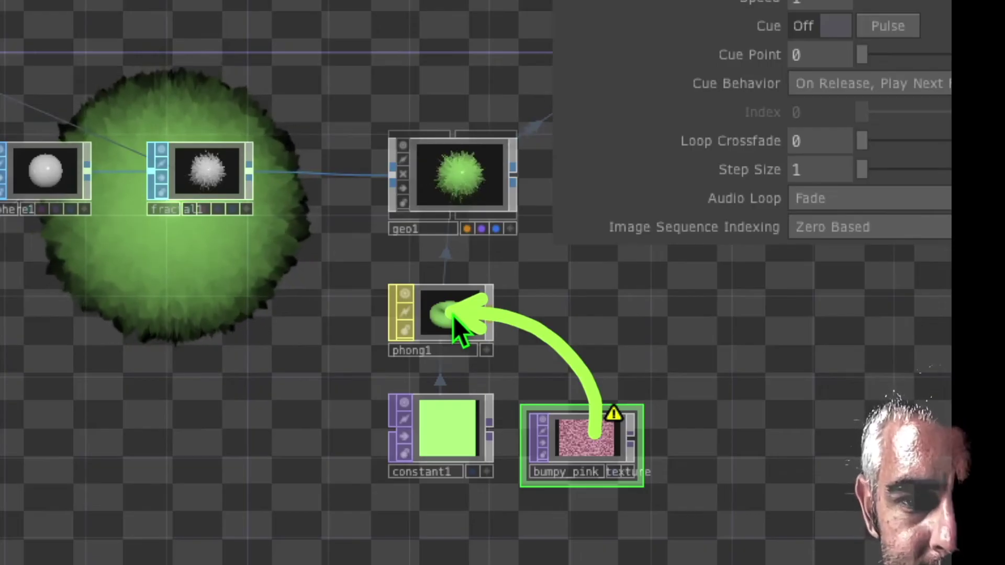
{"action": "left_click_drag", "start_coordinate": [452, 316], "coordinate": [453, 316]}
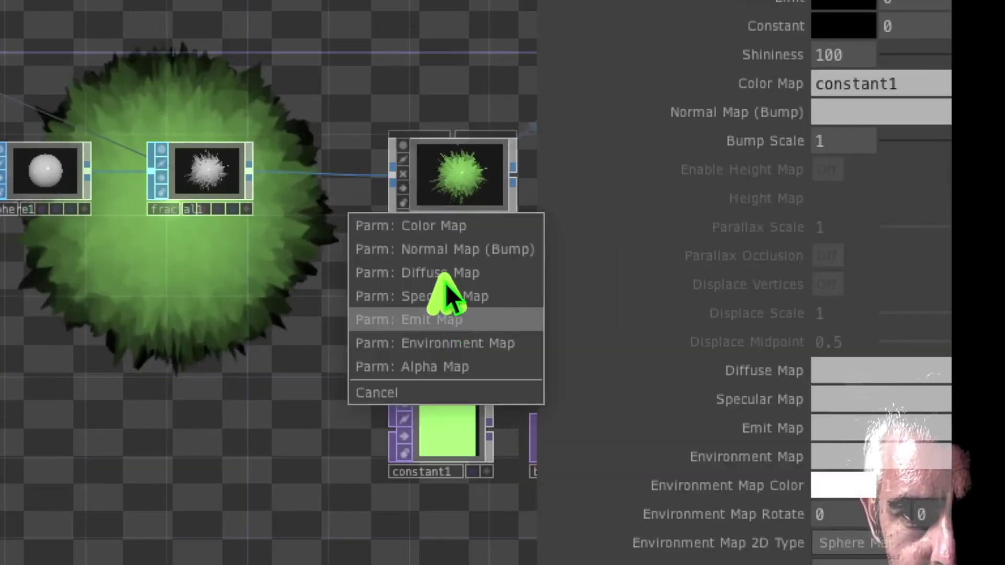
{"action": "left_click", "coordinate": [435, 228]}
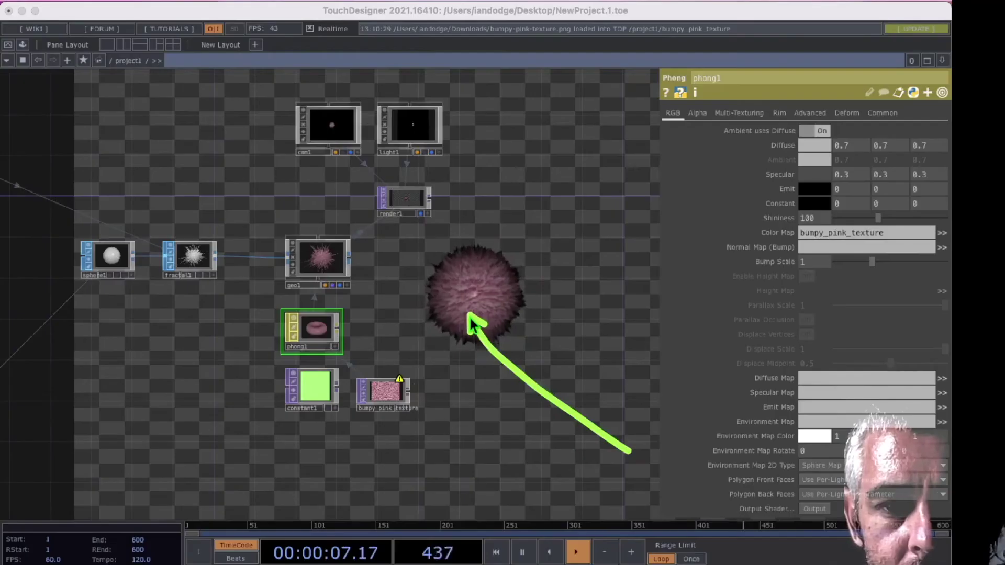
{"action": "left_click_drag", "start_coordinate": [449, 346], "coordinate": [419, 382]}
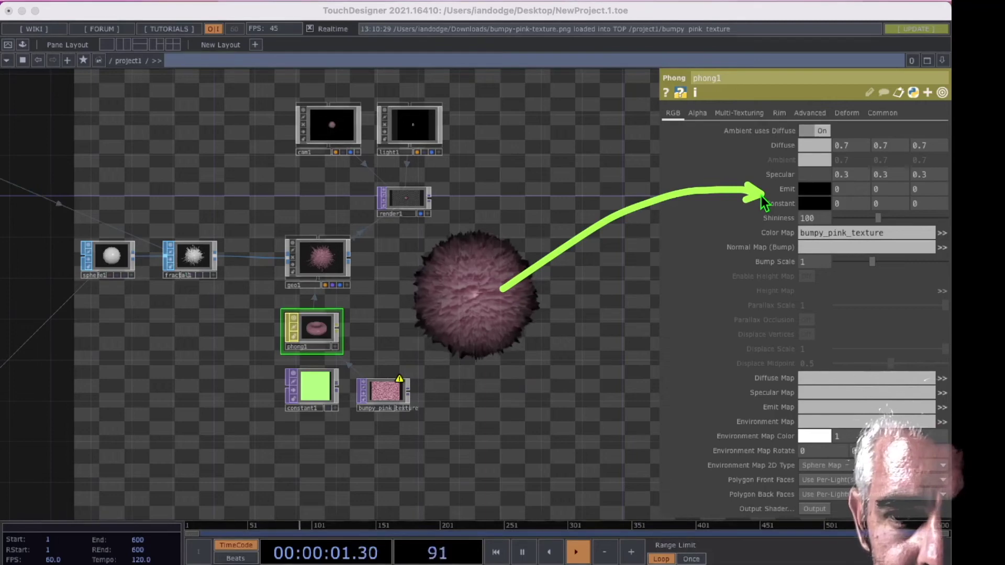
{"action": "left_click_drag", "start_coordinate": [762, 198], "coordinate": [776, 201]}
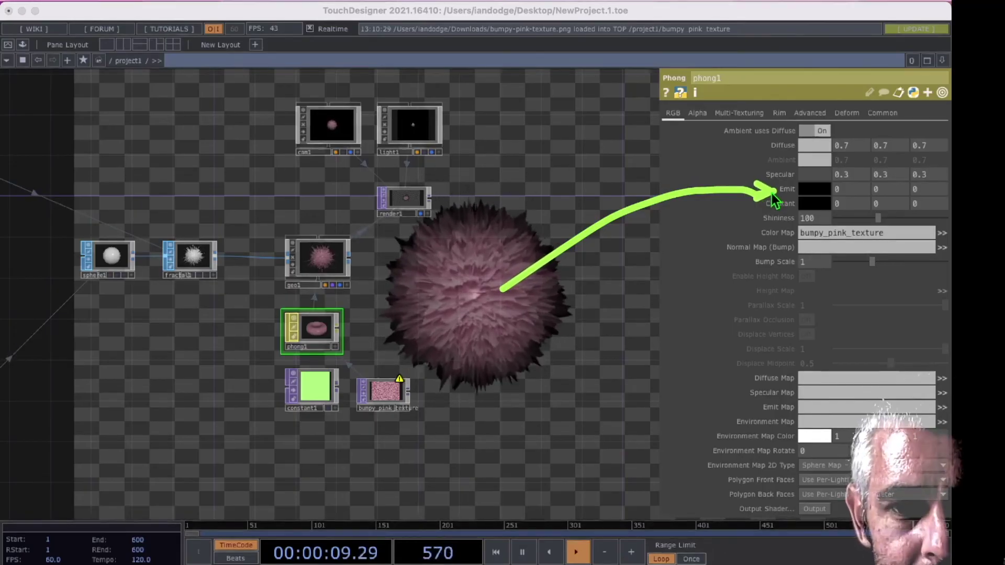
{"action": "middle_click_drag", "start_coordinate": [785, 189], "coordinate": [783, 173]}
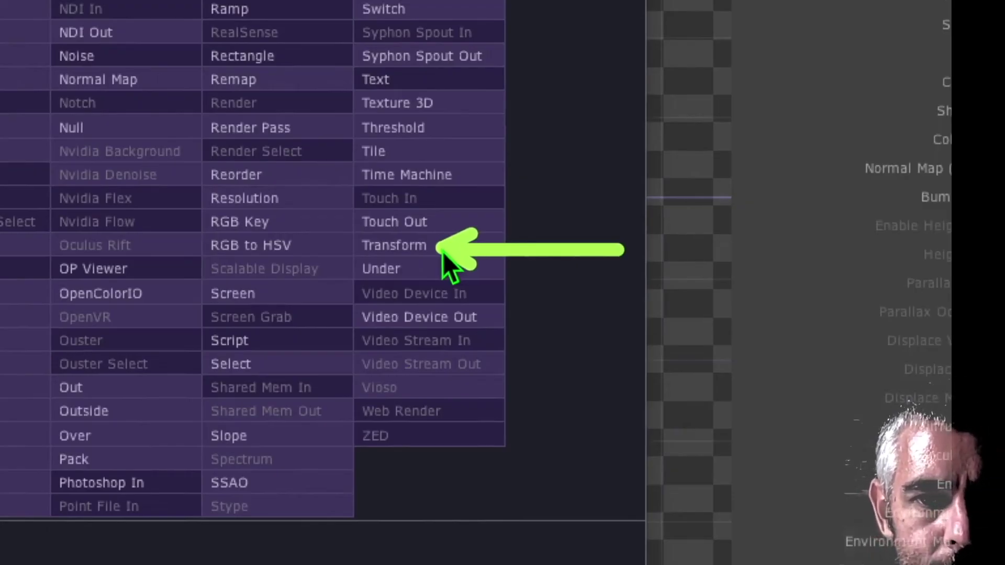
Step: Add transform1 after render1 with Background Color alpha 1, and turn off render1's display flag
{"action": "left_click", "coordinate": [398, 245]}
{"action": "left_click", "coordinate": [408, 209]}
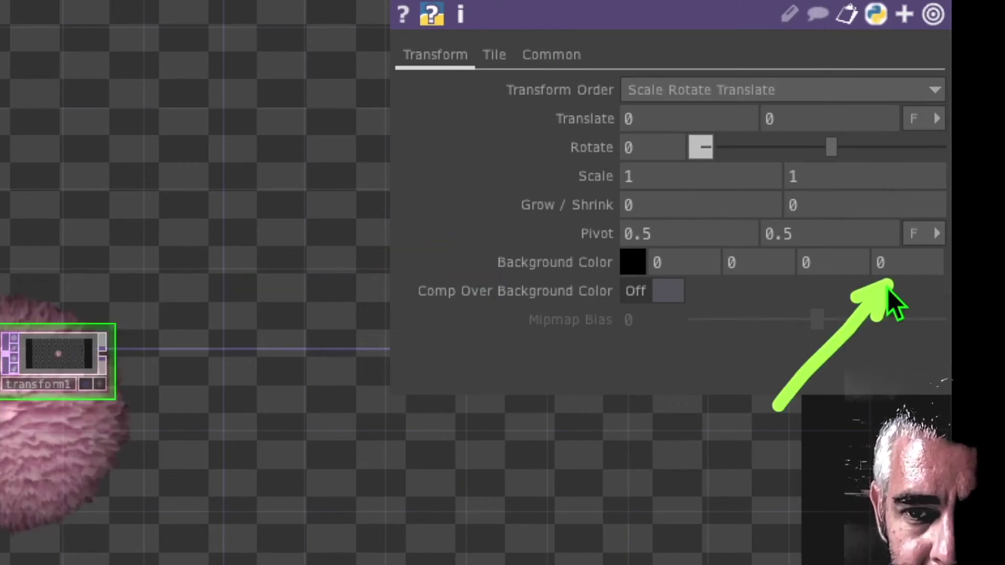
{"action": "middle_click_drag", "start_coordinate": [888, 290], "coordinate": [926, 251]}
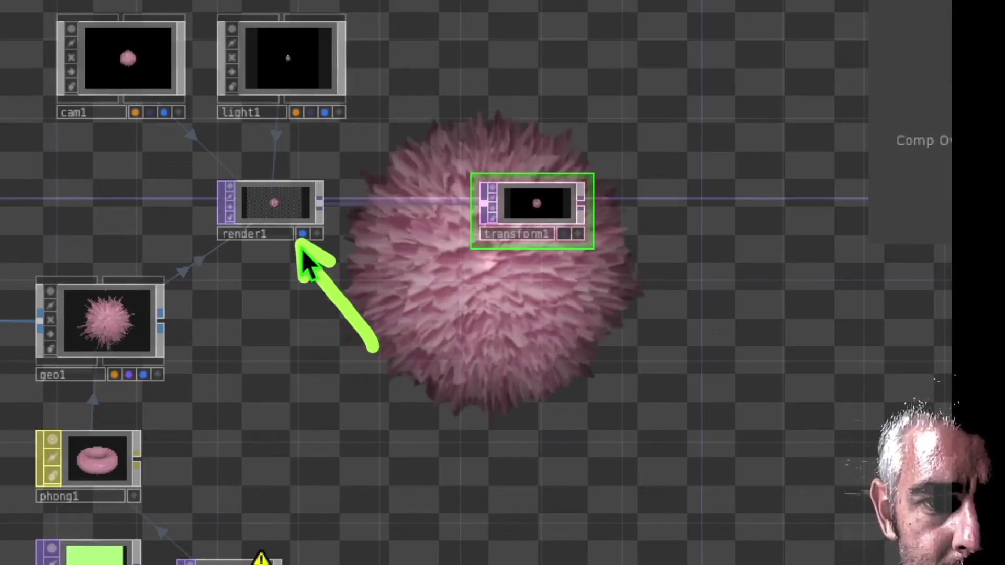
{"action": "left_click", "coordinate": [303, 234]}
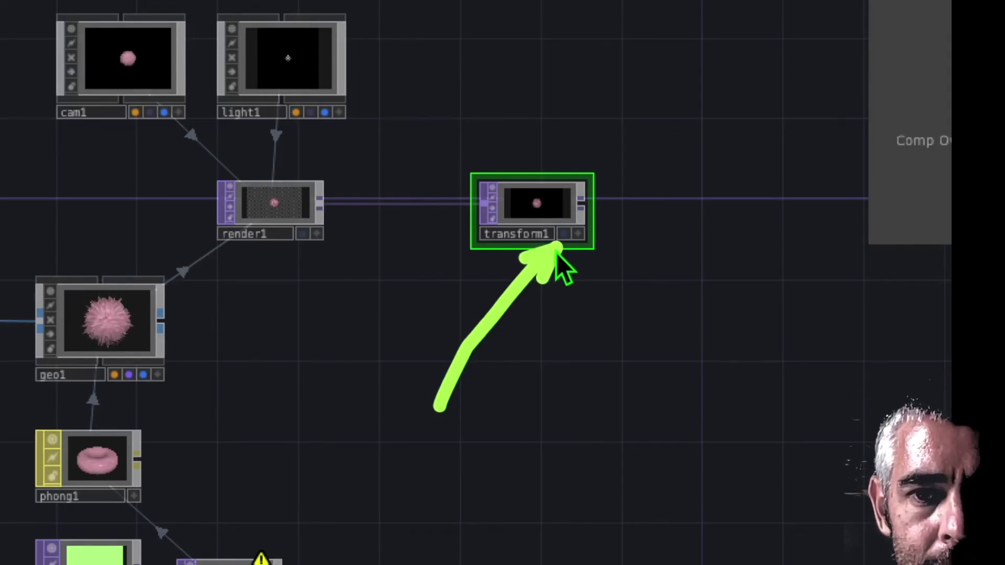
Step: Display transform1's output behind the network and pan over to the audio analysis nodes
{"action": "left_click", "coordinate": [563, 234]}
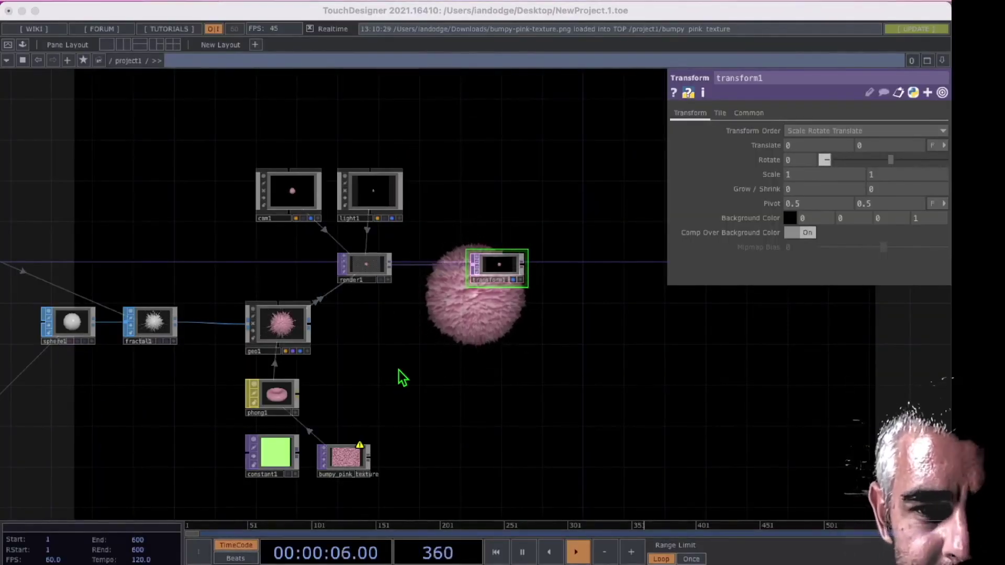
{"action": "mouse_move", "coordinate": [345, 390]}
{"action": "left_mouse_down"}
{"action": "mouse_move", "coordinate": [525, 341]}
{"action": "mouse_move", "coordinate": [529, 353]}
{"action": "mouse_move", "coordinate": [449, 350]}
{"action": "mouse_move", "coordinate": [495, 366]}
{"action": "left_mouse_up"}
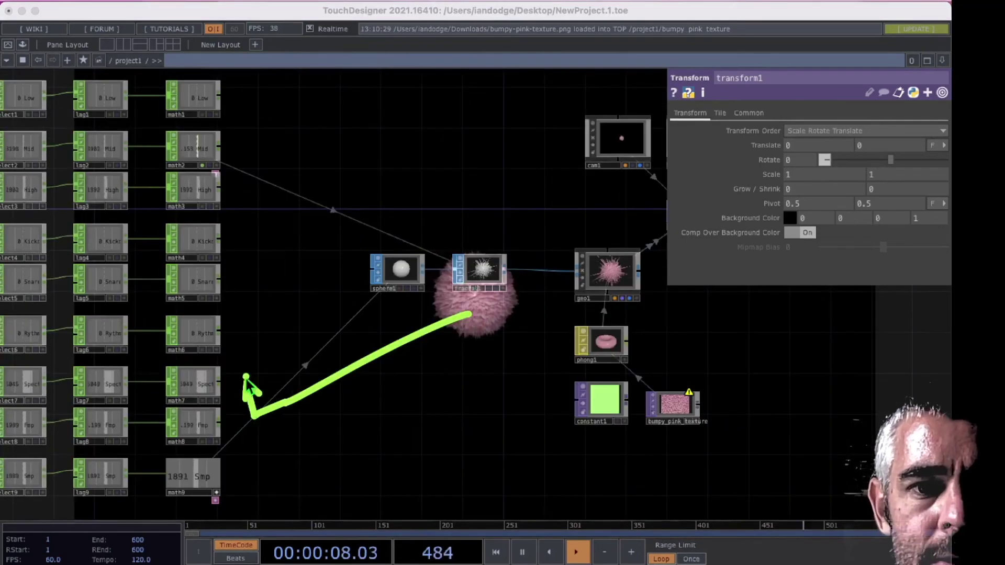
{"action": "mouse_move", "coordinate": [243, 375]}
{"action": "left_mouse_down"}
{"action": "mouse_move", "coordinate": [243, 130]}
{"action": "mouse_move", "coordinate": [291, 181]}
{"action": "left_mouse_up"}
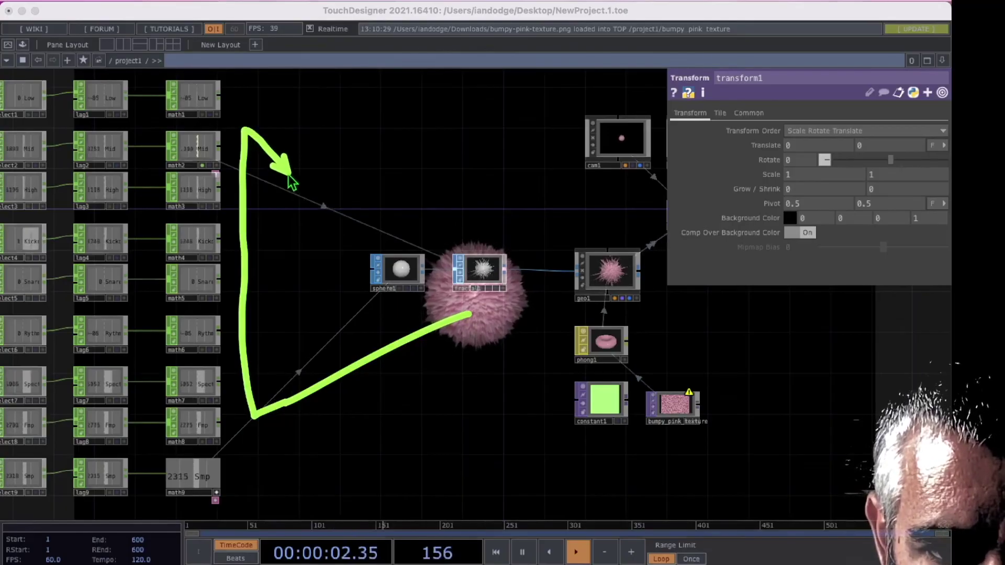
{"action": "mouse_move", "coordinate": [324, 219]}
{"action": "left_mouse_down"}
{"action": "mouse_move", "coordinate": [355, 261]}
{"action": "mouse_move", "coordinate": [410, 233]}
{"action": "mouse_move", "coordinate": [430, 258]}
{"action": "mouse_move", "coordinate": [440, 242]}
{"action": "mouse_move", "coordinate": [432, 259]}
{"action": "left_mouse_up"}
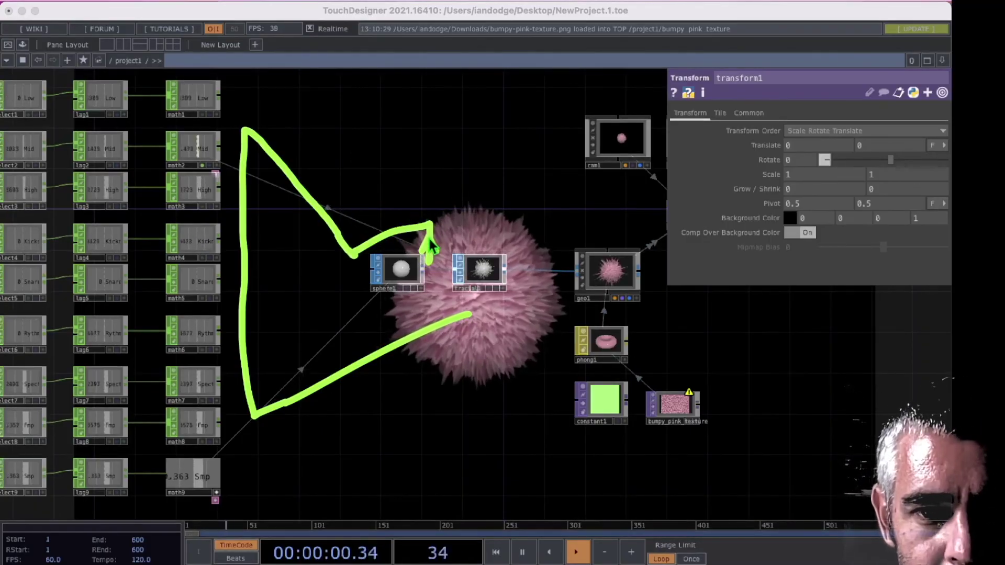